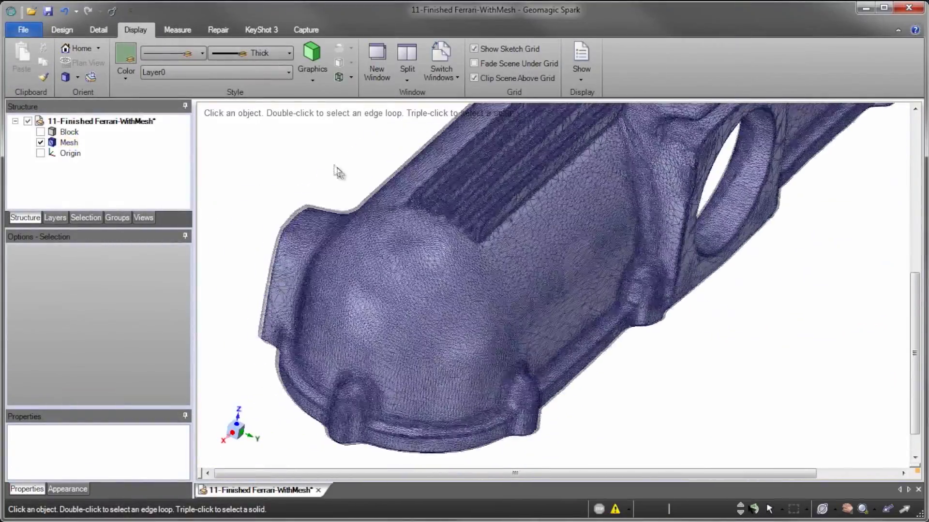
- Show the Block solid over the cam cover scan mesh and cut a cross-section
left_click(361, 155)
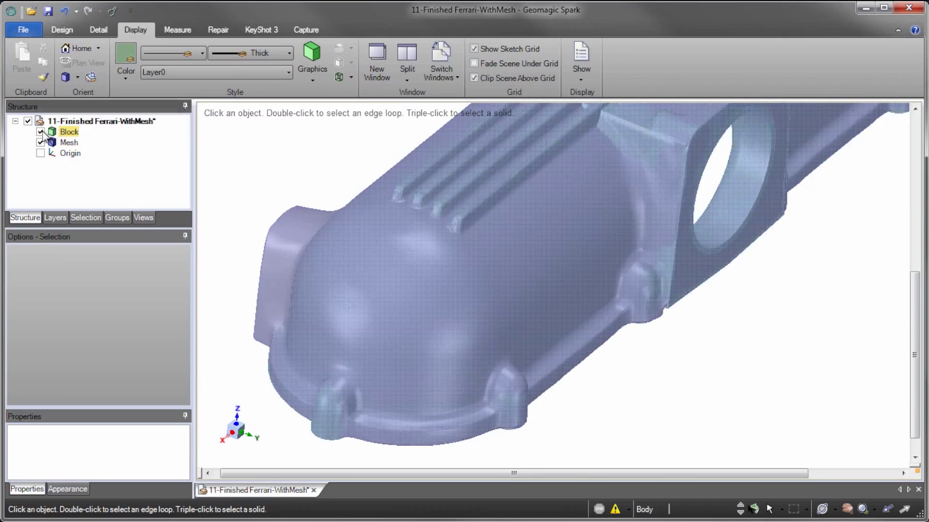
left_click(61, 29)
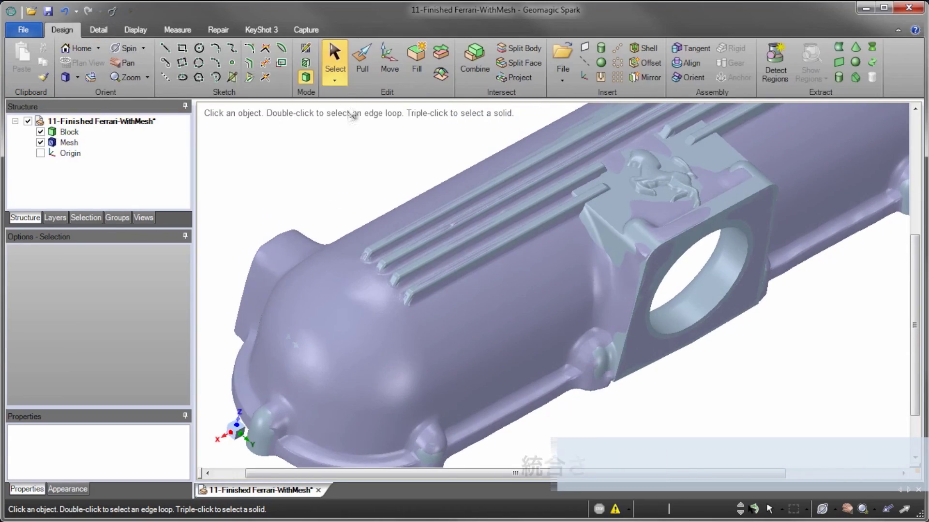
left_click(305, 66)
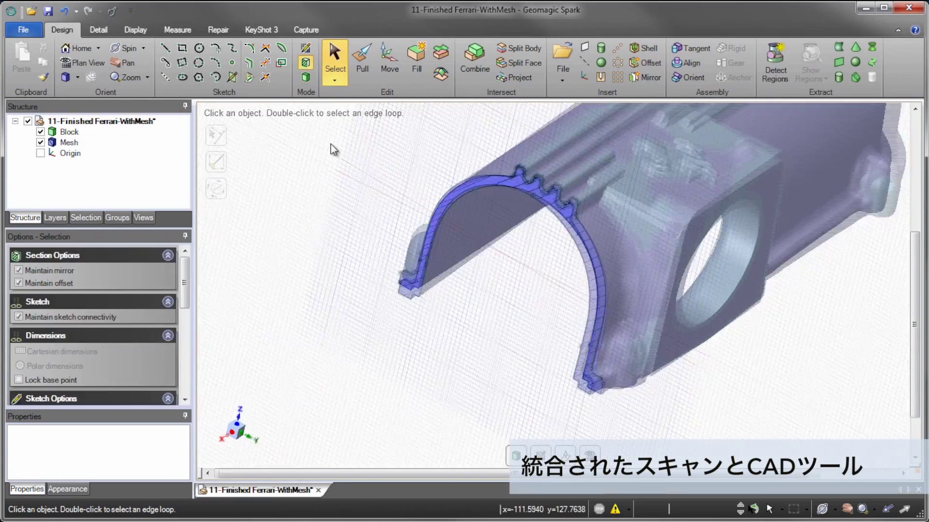
- Shift the section plane along the part and orbit to an isometric view of the cut
key("m")
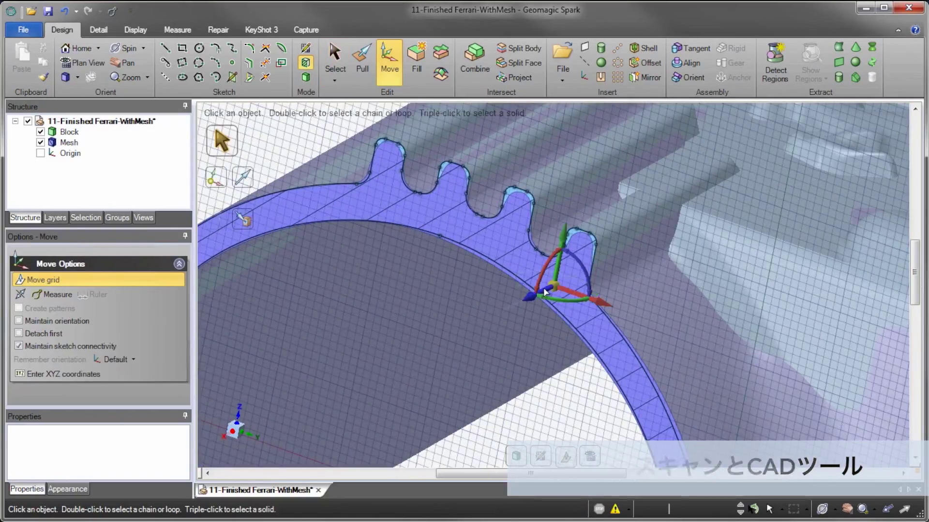
left_click_drag(546, 291, 597, 295)
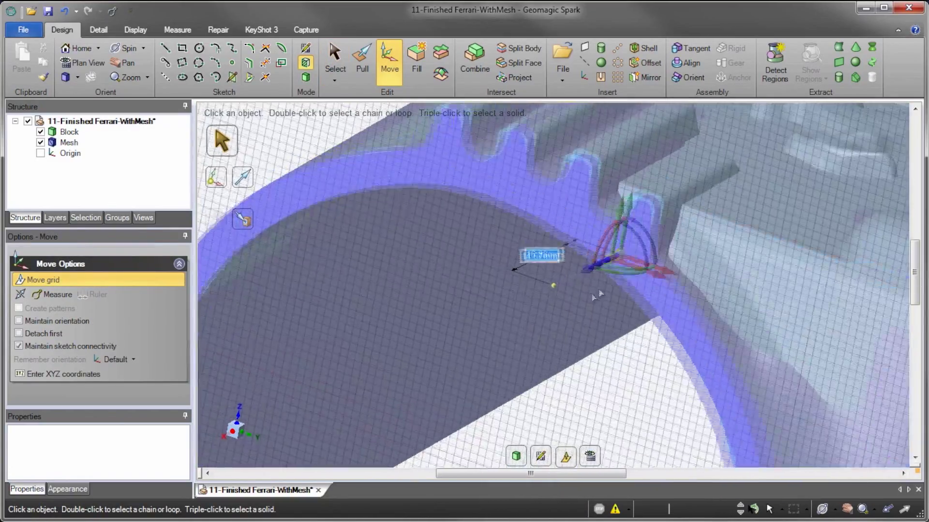
middle_click_drag(596, 296, 578, 367)
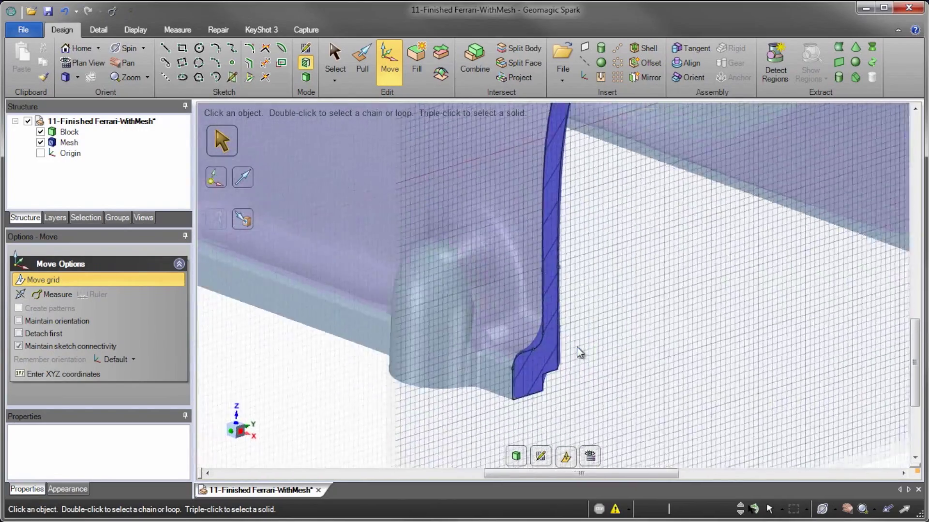
middle_click_drag(579, 368, 574, 348)
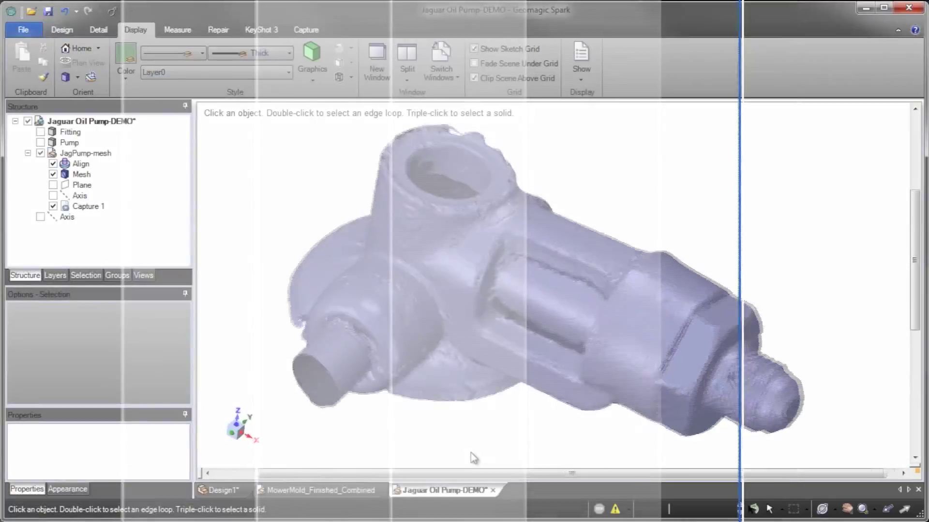
scroll(535, 315, "up", 3)
scroll(535, 315, "up", 3)
scroll(438, 443, "up", 2)
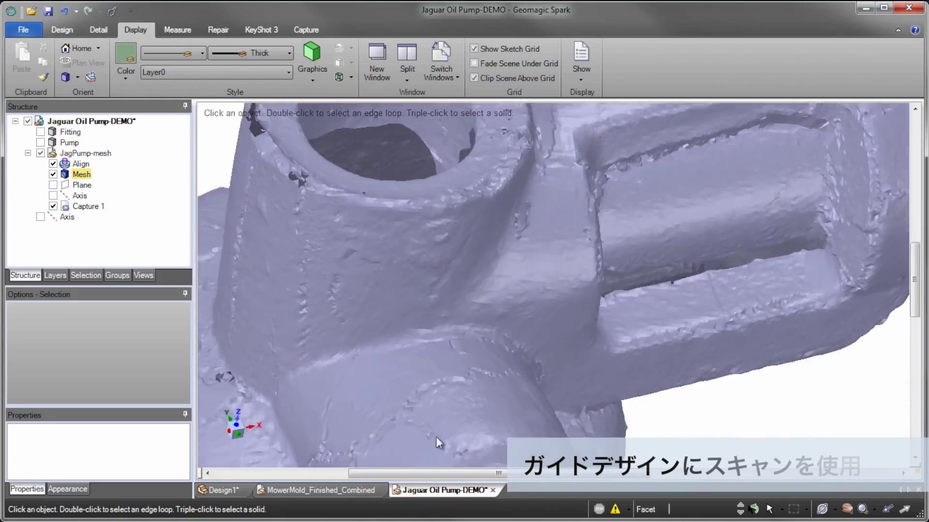
- Toggle mesh edge display on and off, then show the Pump and Fitting solids
left_click(350, 77)
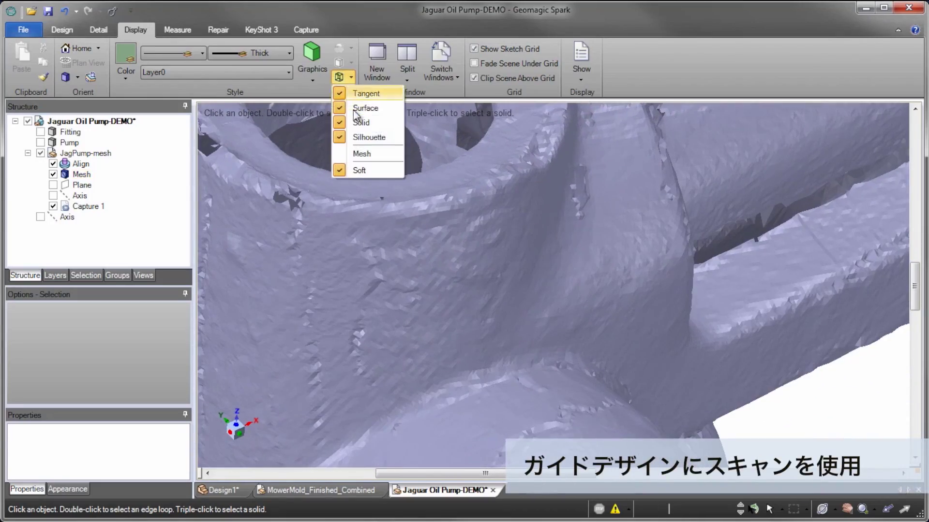
left_click(359, 154)
scroll(401, 216, "up", 2)
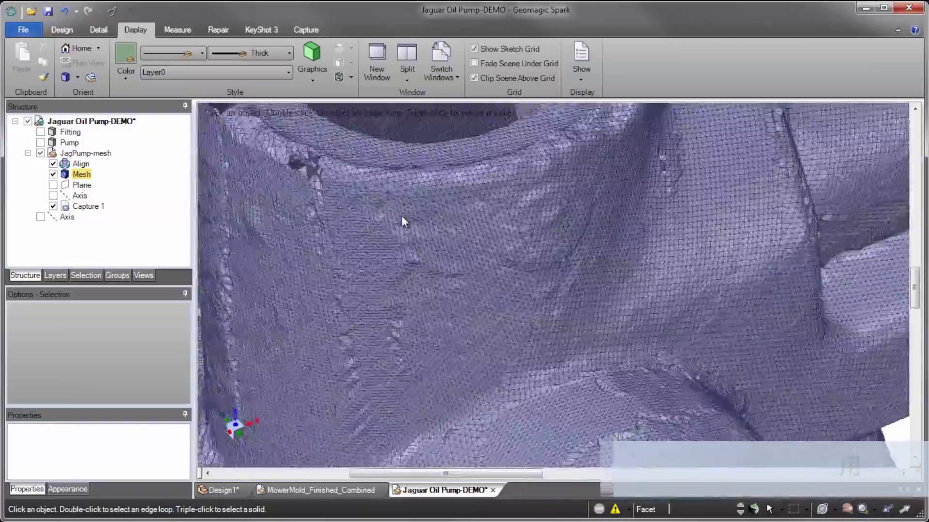
scroll(402, 215, "up", 3)
scroll(401, 219, "down", 2)
scroll(402, 219, "down", 2)
scroll(402, 220, "down", 2)
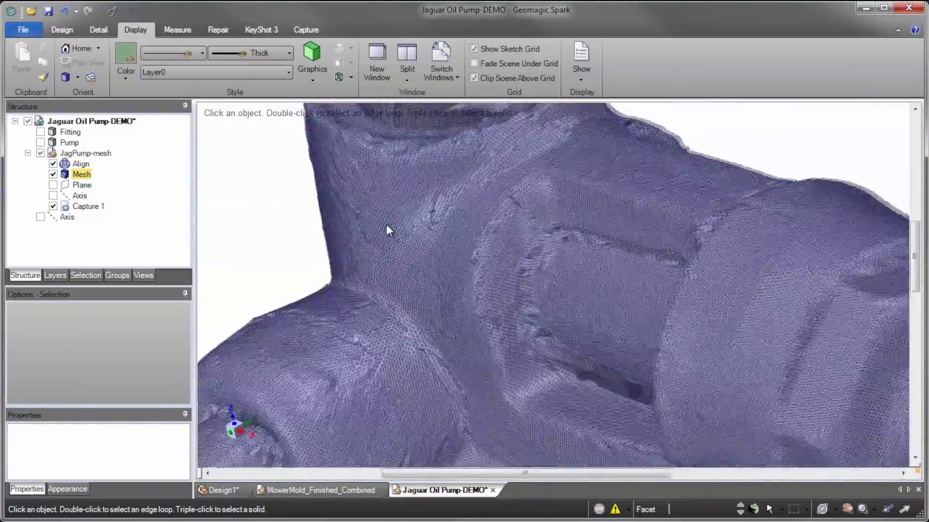
scroll(399, 184, "down", 3)
left_click(350, 77)
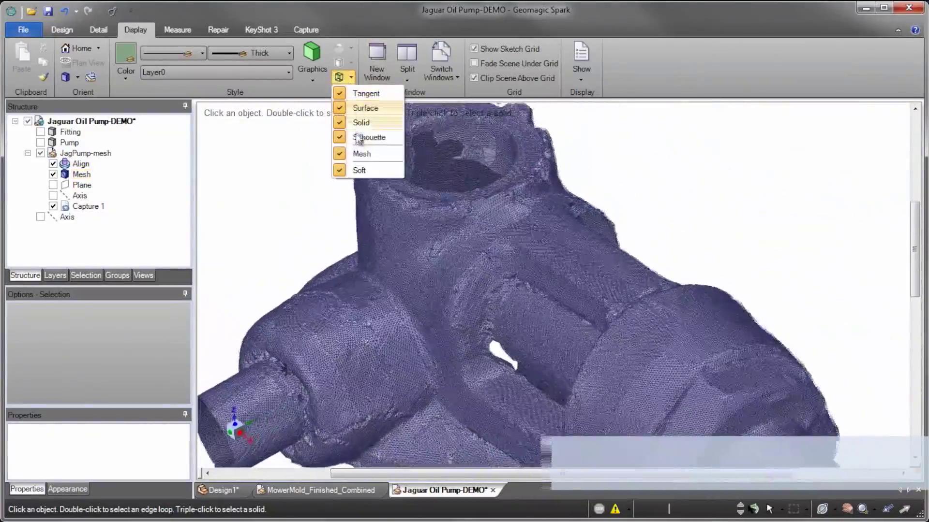
left_click(360, 153)
left_click(40, 142)
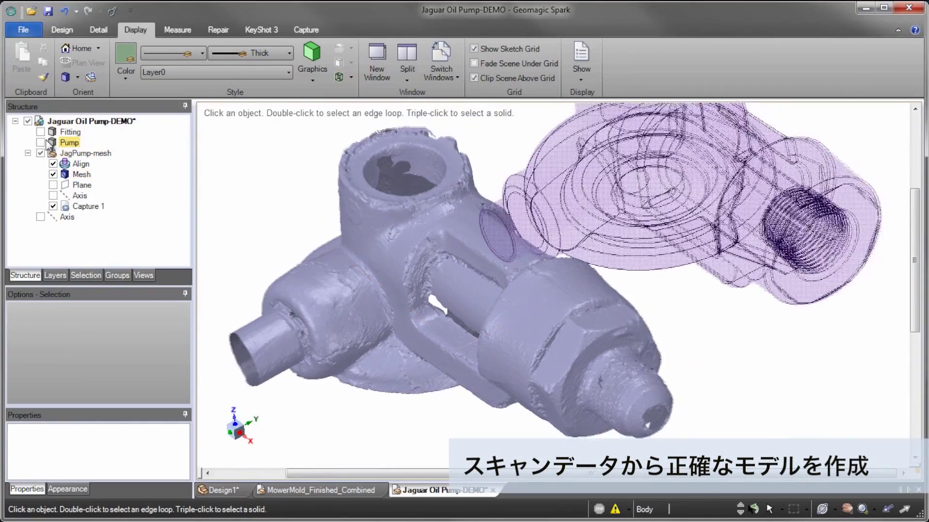
left_click(40, 132)
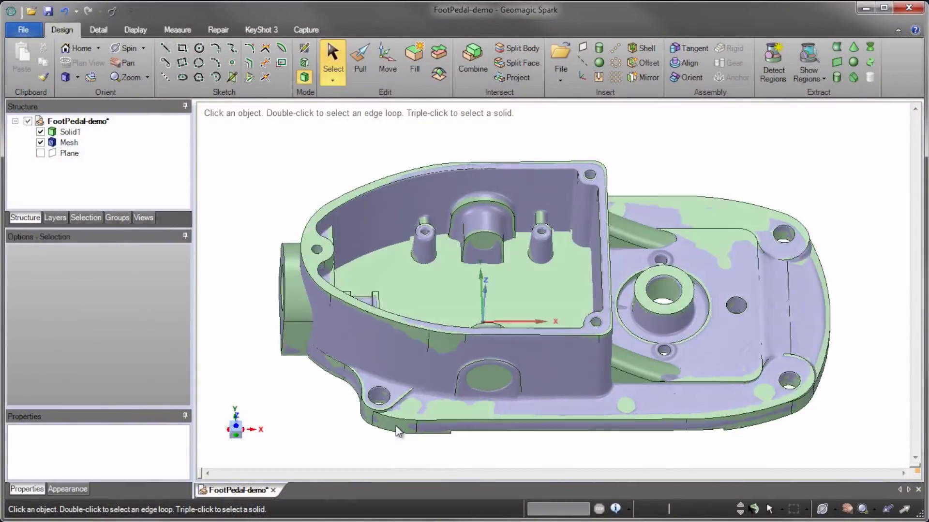
scroll(397, 431, "up", 3)
scroll(322, 383, "up", 2)
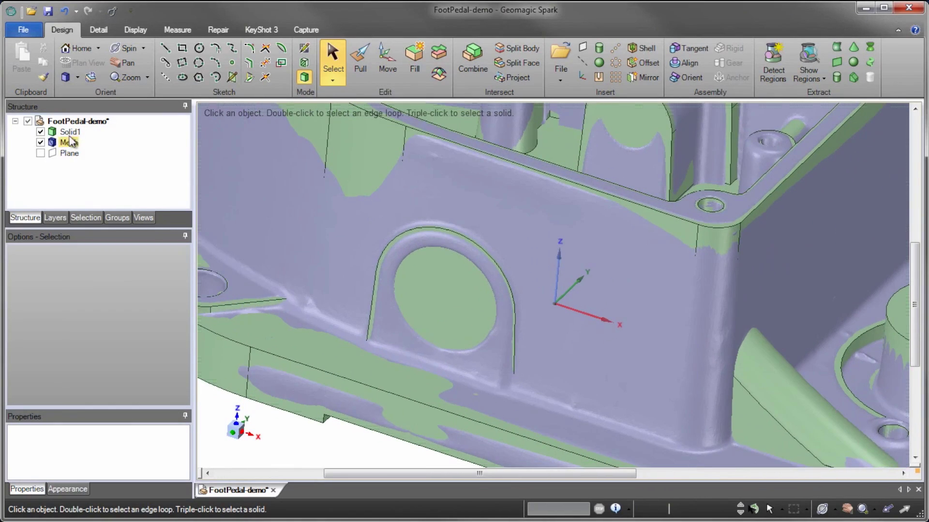
- Hide Solid1 and fit a cylinder to the scanned side hole's ring region
left_click(41, 131)
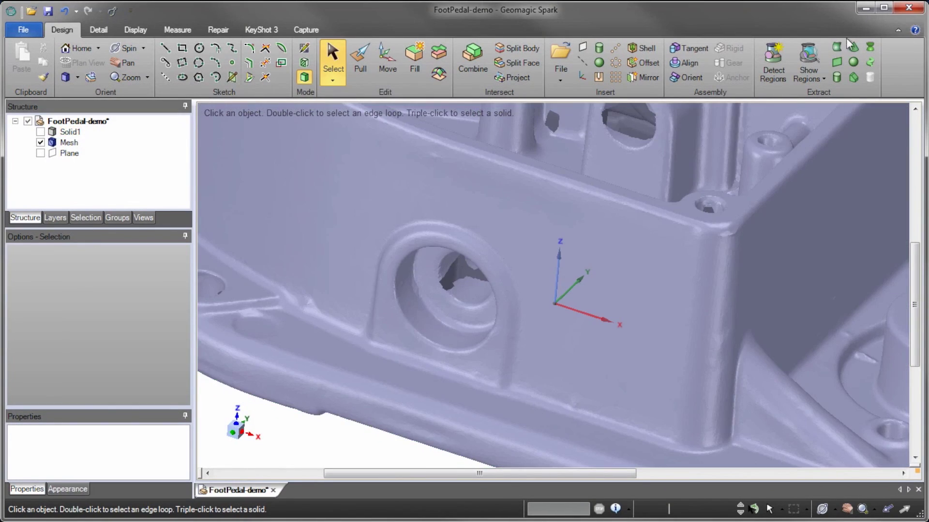
left_click(870, 48)
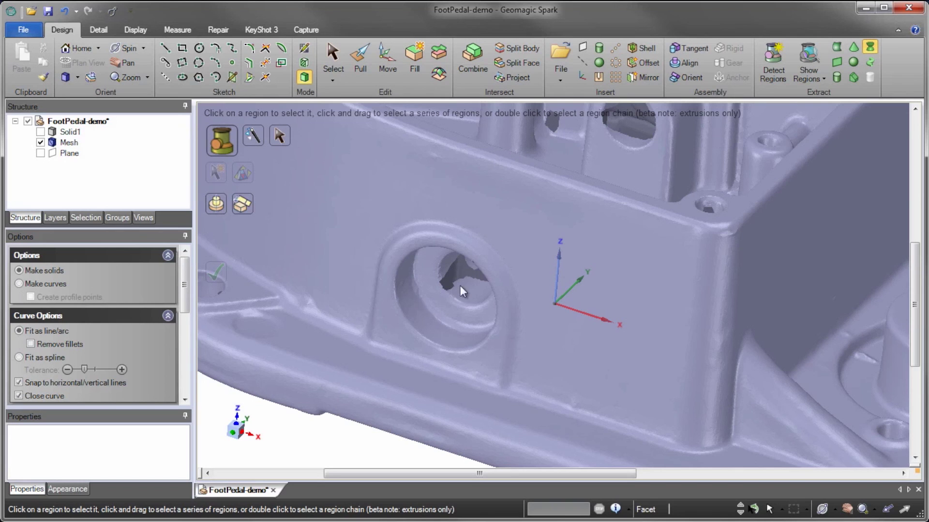
left_click(448, 335)
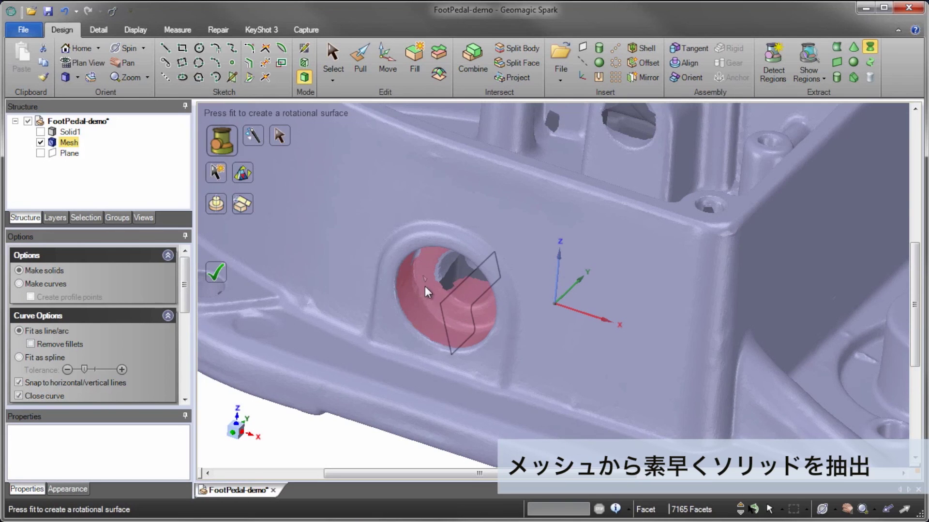
left_click(215, 273)
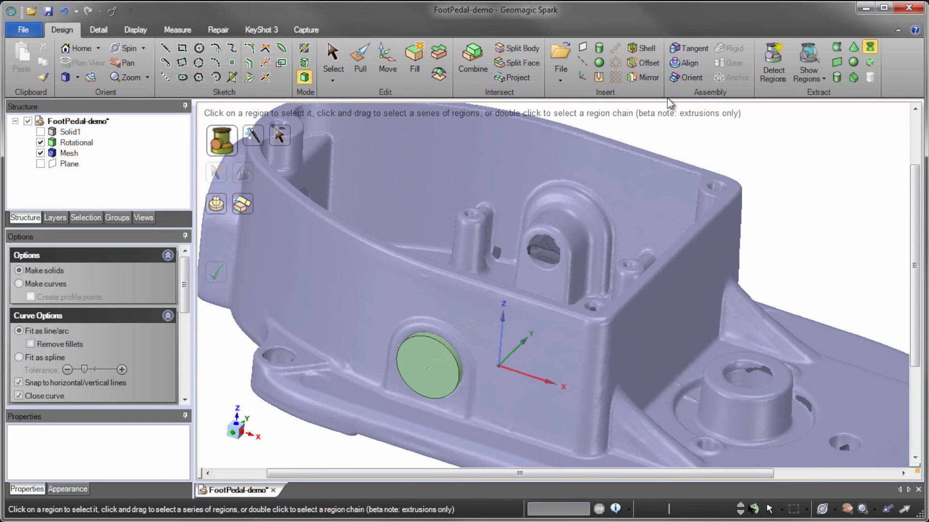
- Mirror the cylinder across Plane, then show Solid1 and hide the scan mesh
left_click(646, 78)
left_click(69, 164)
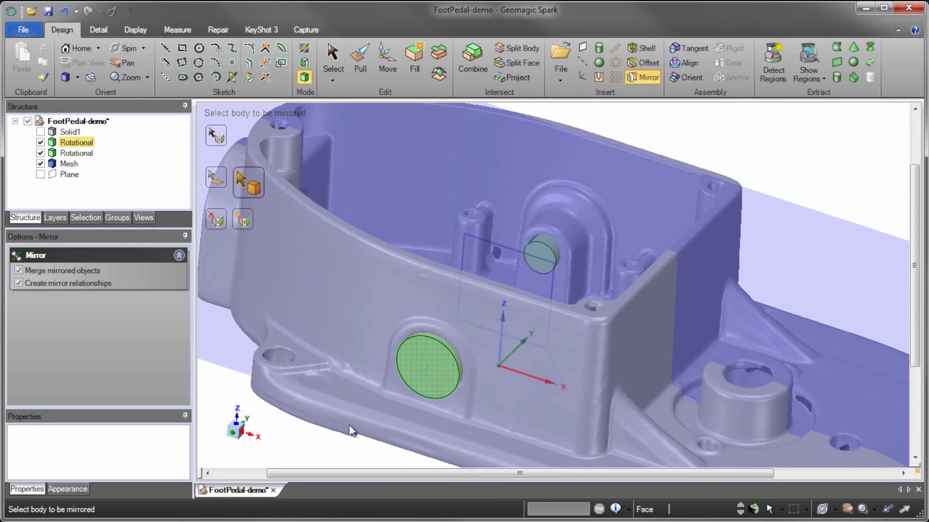
key("Escape")
left_click(40, 132)
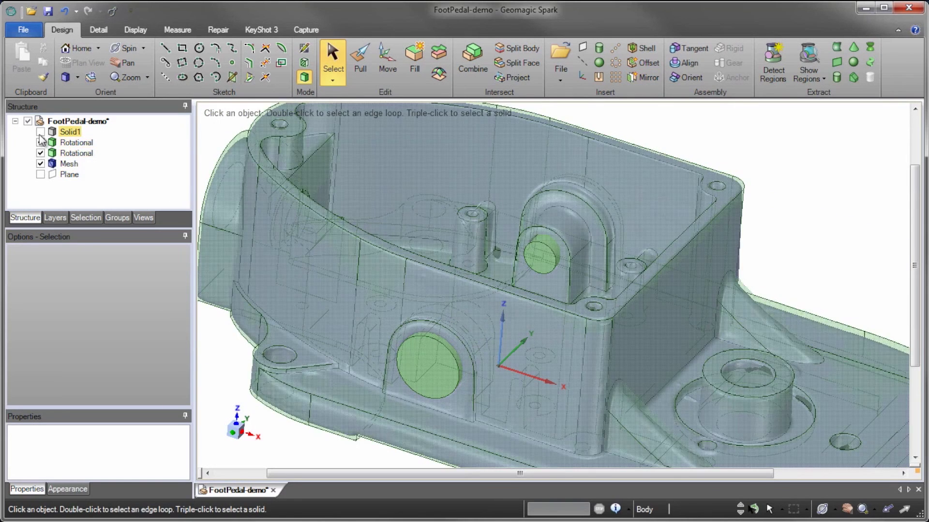
left_click(41, 164)
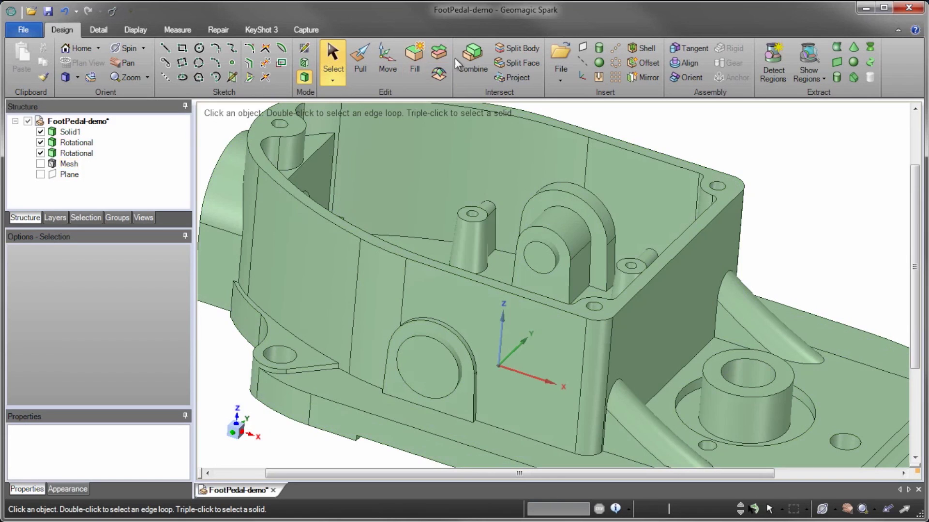
- Cut the cylinder region away from the pedal solid and return to isometric view
left_click(459, 64)
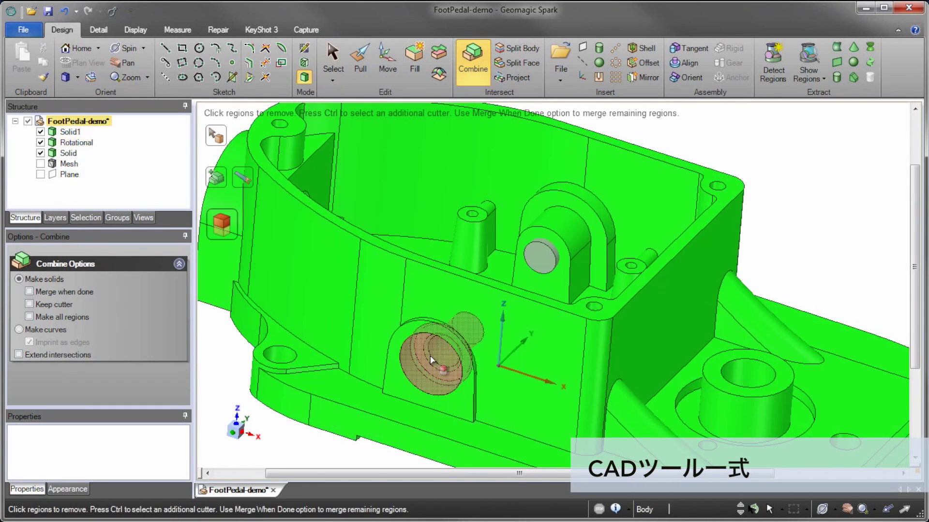
left_click(543, 261)
middle_click_drag(542, 263, 548, 289)
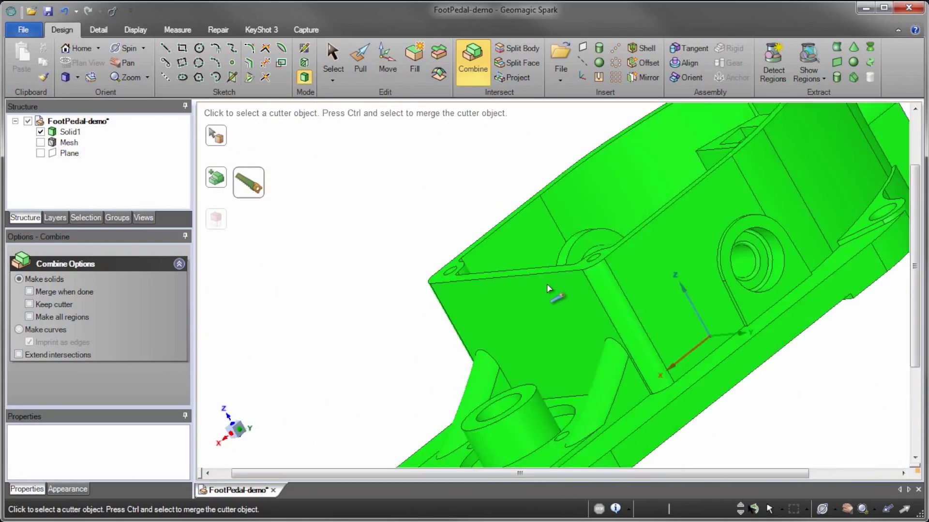
key("h")
- Show the scan mesh over the pedal solid and rotate the model to a new angle
left_click(40, 143)
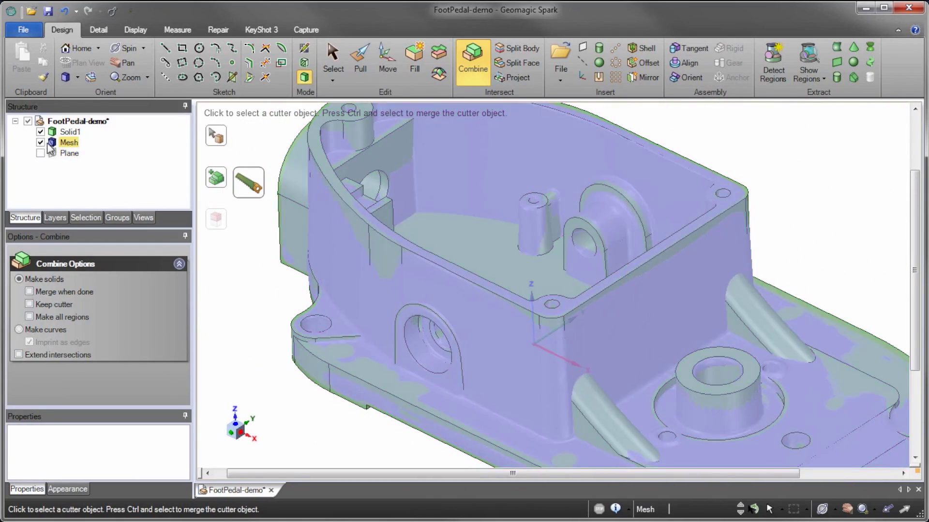
left_click(332, 62)
middle_click_drag(306, 328, 312, 377)
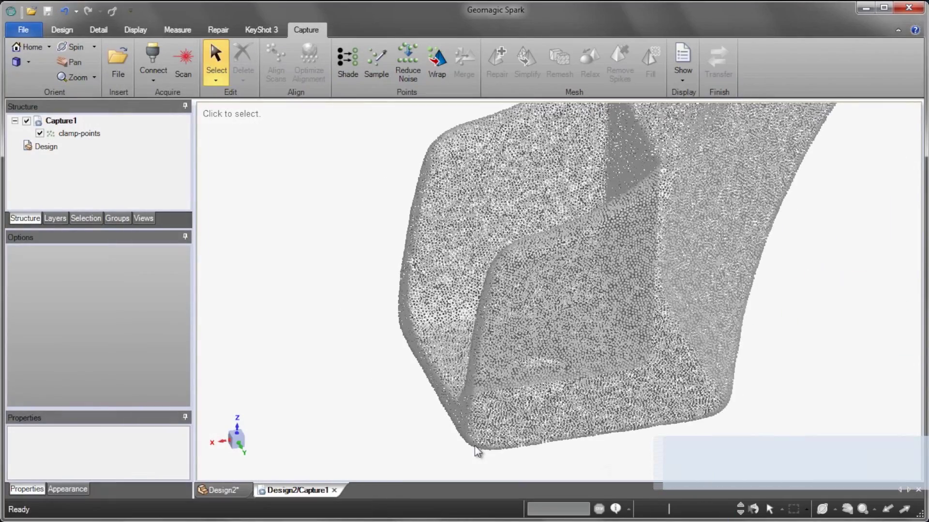
- Wrap the clamp point cloud into a mesh, hide mesh edges, and fill a hole
left_click(382, 80)
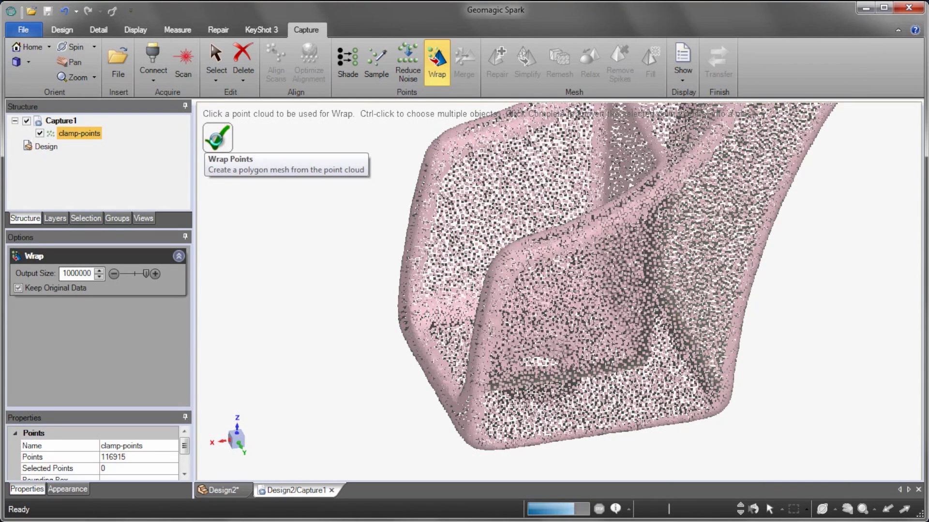
scroll(338, 382, "up", 5)
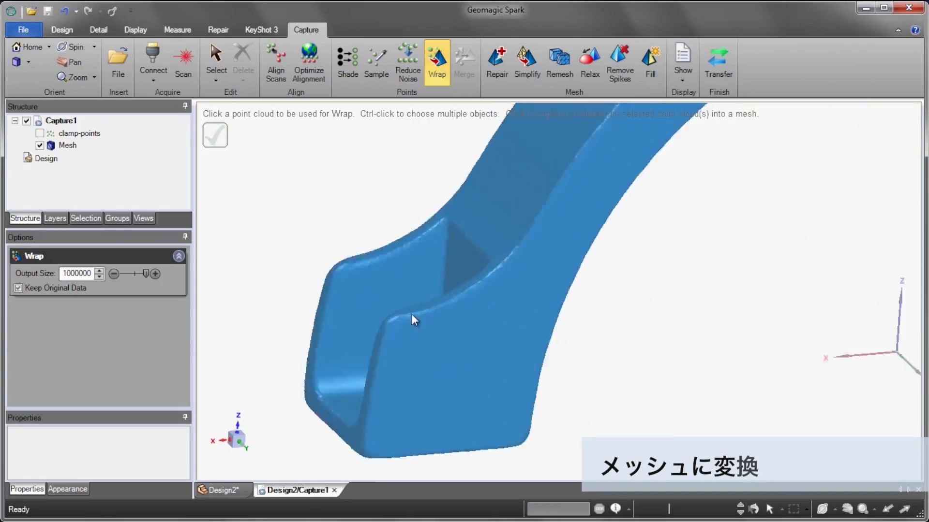
scroll(415, 321, "up", 2)
middle_click_drag(642, 159, 617, 270)
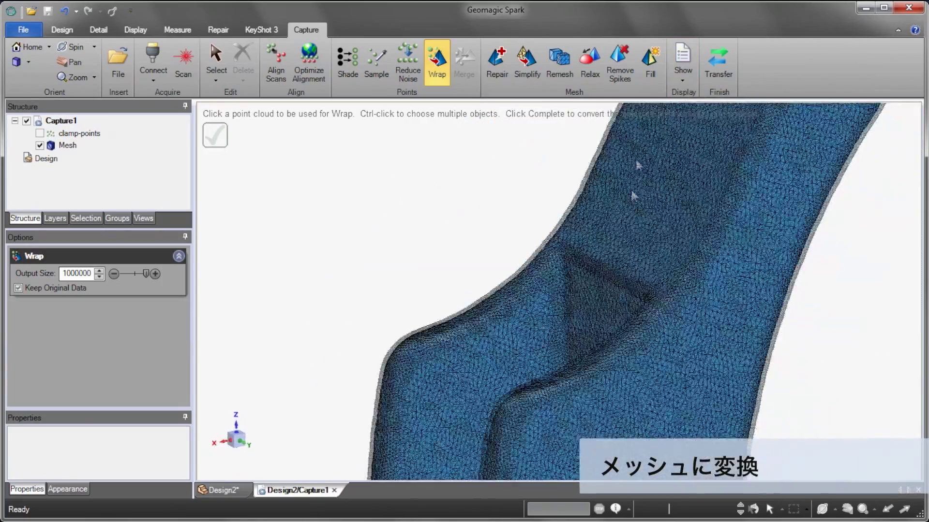
left_click(682, 58)
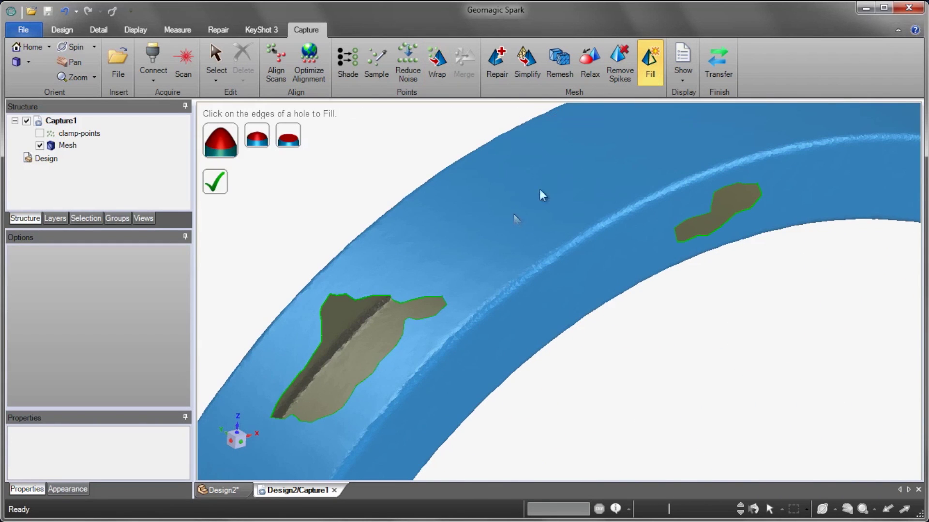
left_click(693, 230)
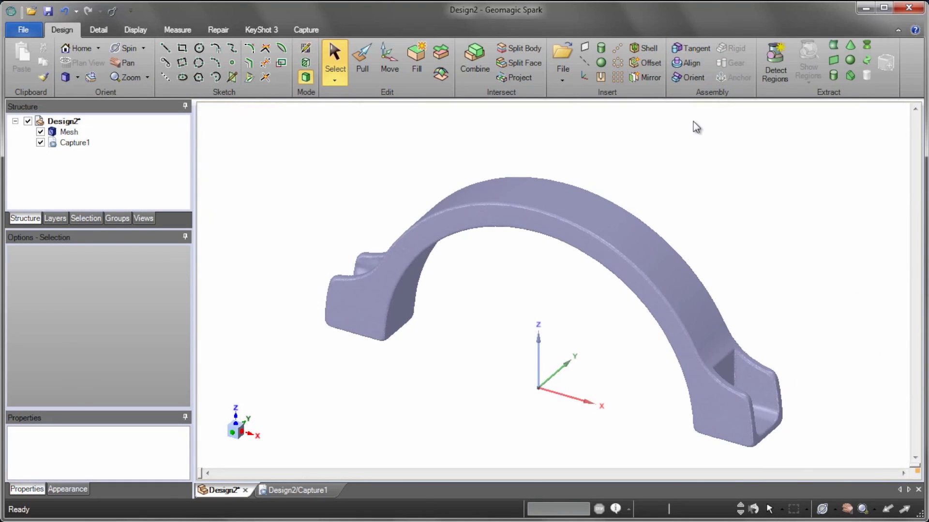
- Fit an extruded solid to the clamp arch's side-face profile
left_click(850, 76)
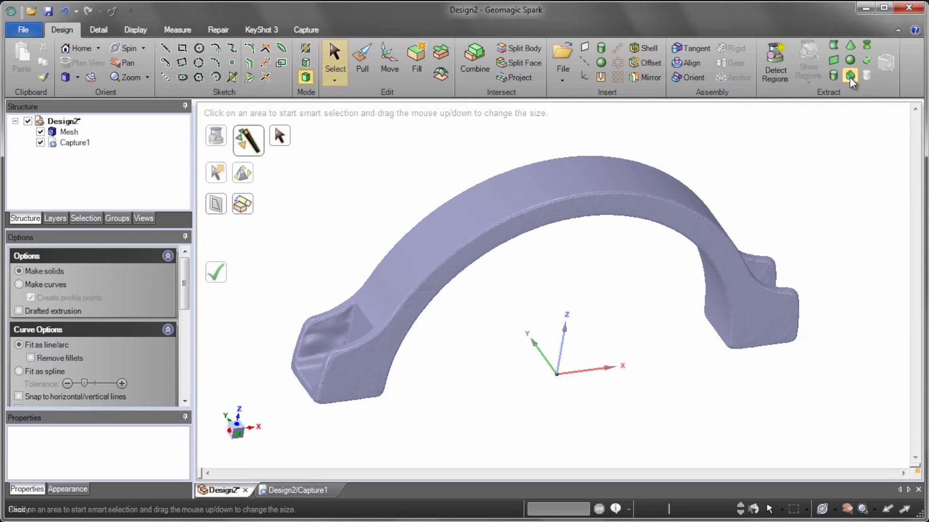
left_click(419, 267)
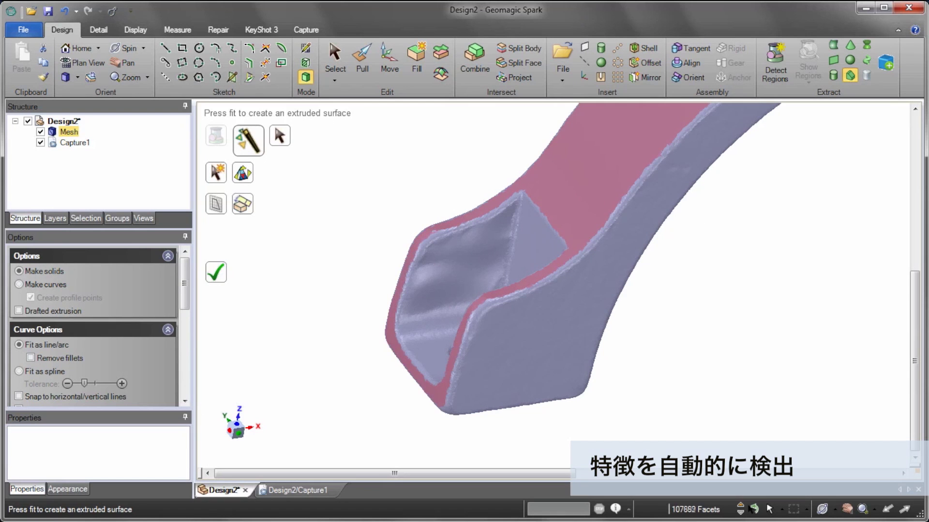
left_click(573, 184)
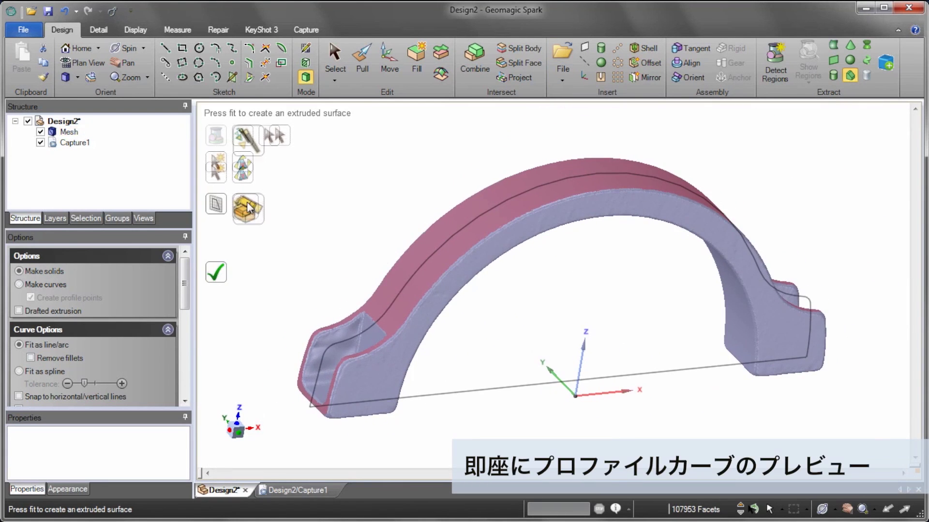
left_click(219, 277)
- Pull the extrusion's front face up to the mesh surface, then hide Extruded
left_click(362, 73)
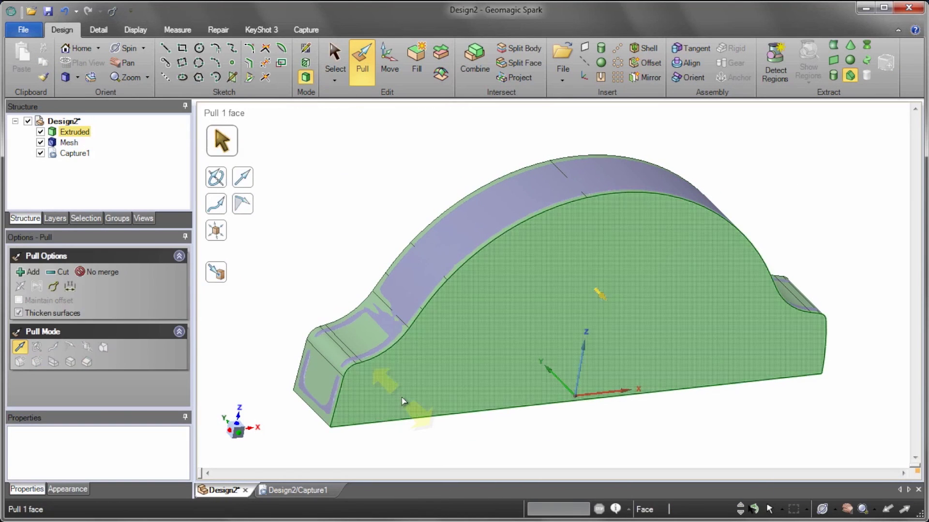
left_click(401, 400)
right_click(397, 397)
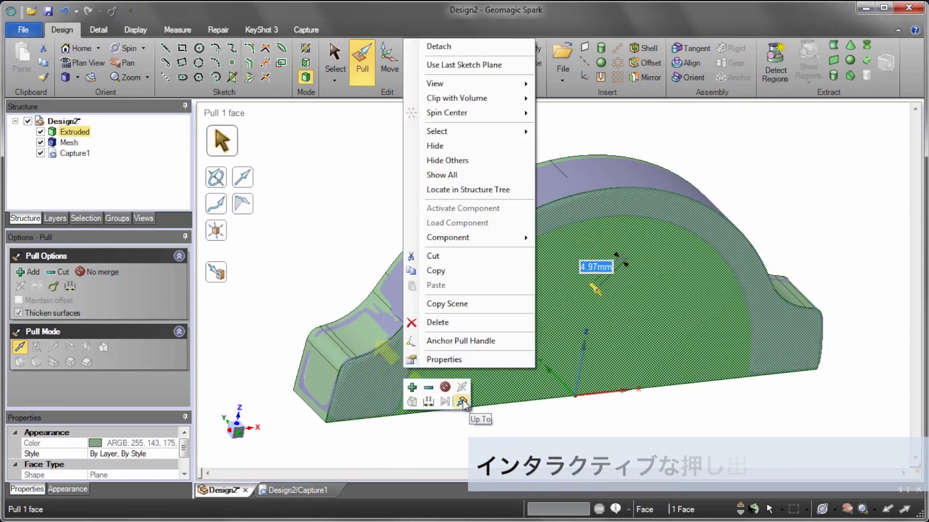
key("Escape")
mouse_move(407, 395)
middle_mouse_down()
mouse_move(375, 394)
mouse_move(611, 351)
middle_mouse_up()
scroll(375, 394, "up", 3)
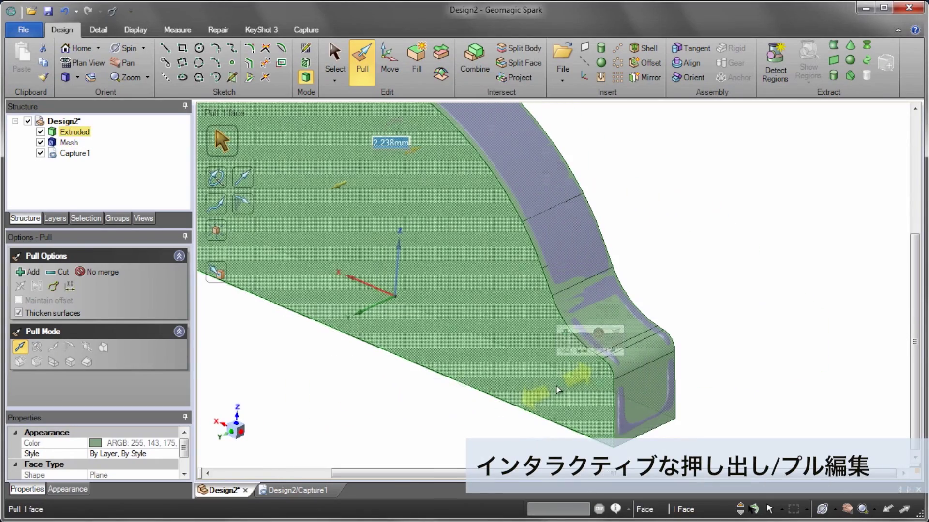
left_click(610, 351)
left_click(589, 388)
key("h")
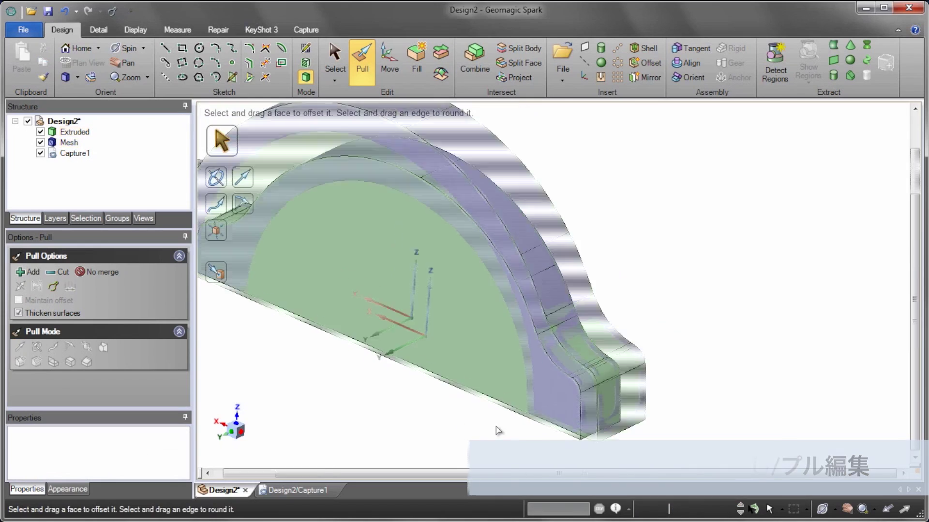
left_click(39, 132)
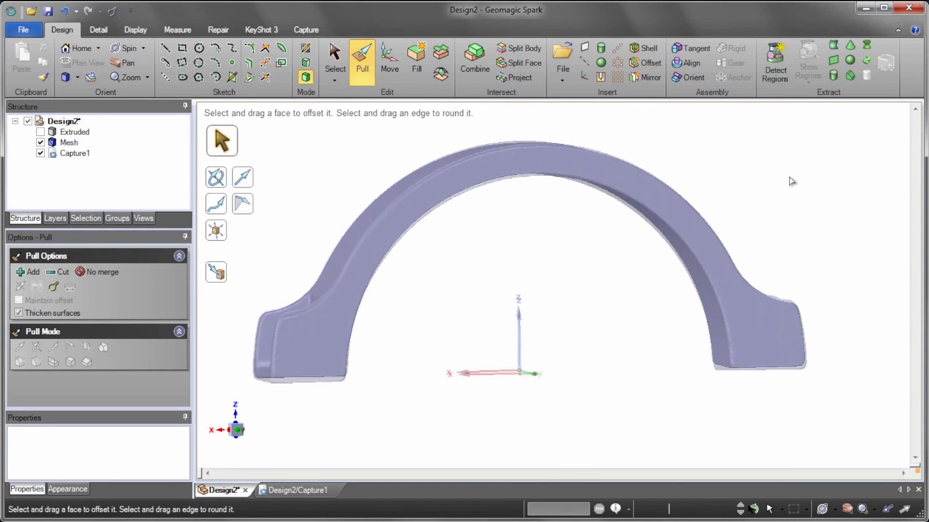
left_click(629, 215)
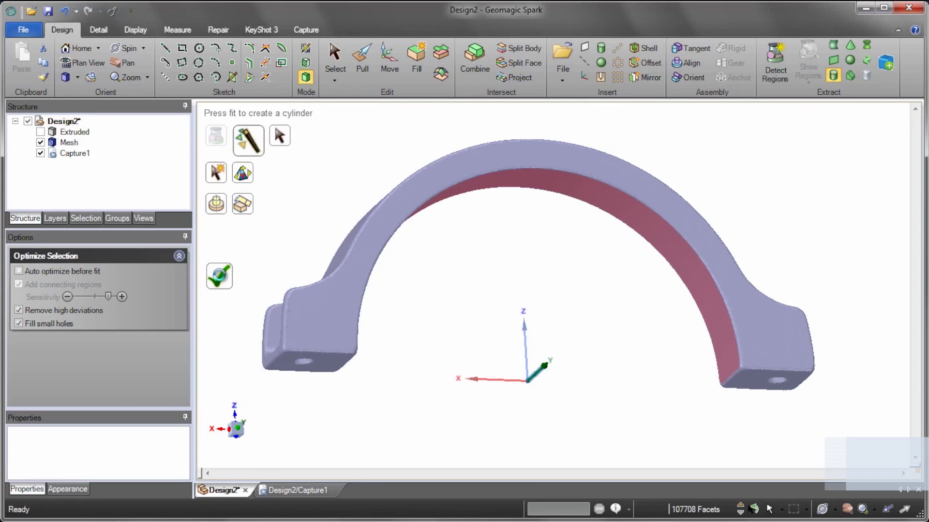
- Fit a cylinder to the inner arch face, subtract it from Extruded, and check deviation against Mesh
left_click(220, 275)
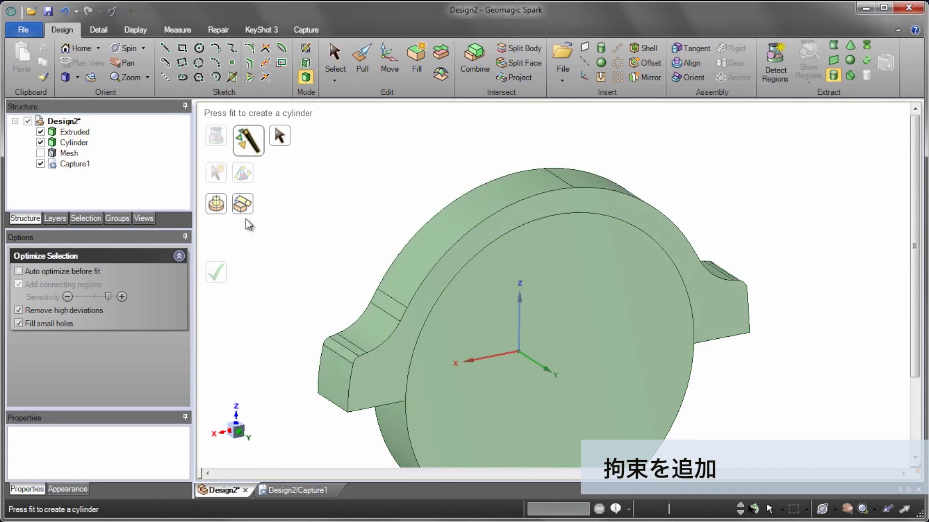
left_click(502, 279)
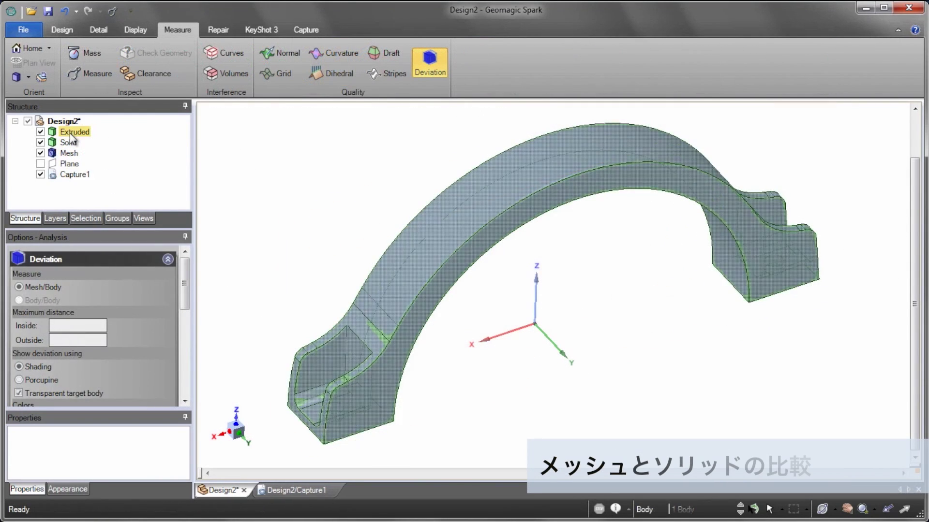
left_click(69, 154, "ctrl")
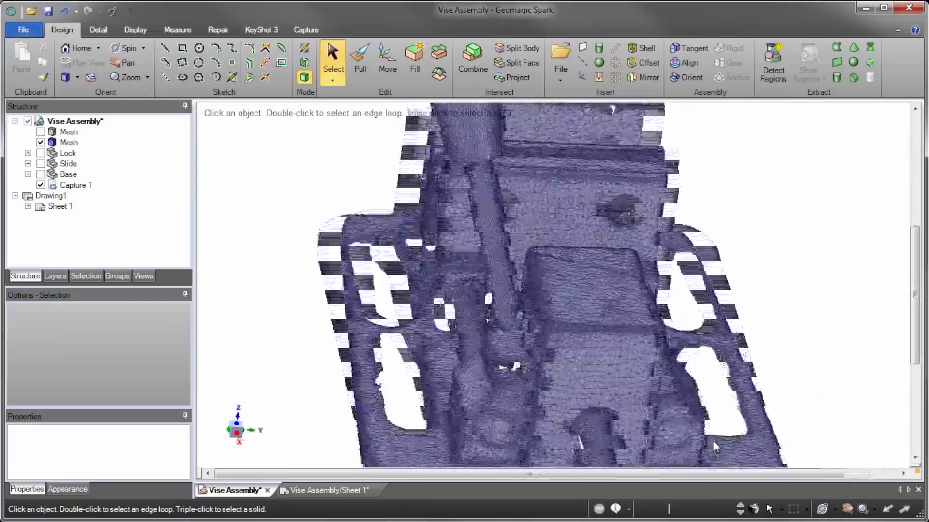
- Show the Lock, Slide and Base solids and switch to the Sheet 1 drawing
left_click(40, 154)
left_click(40, 164)
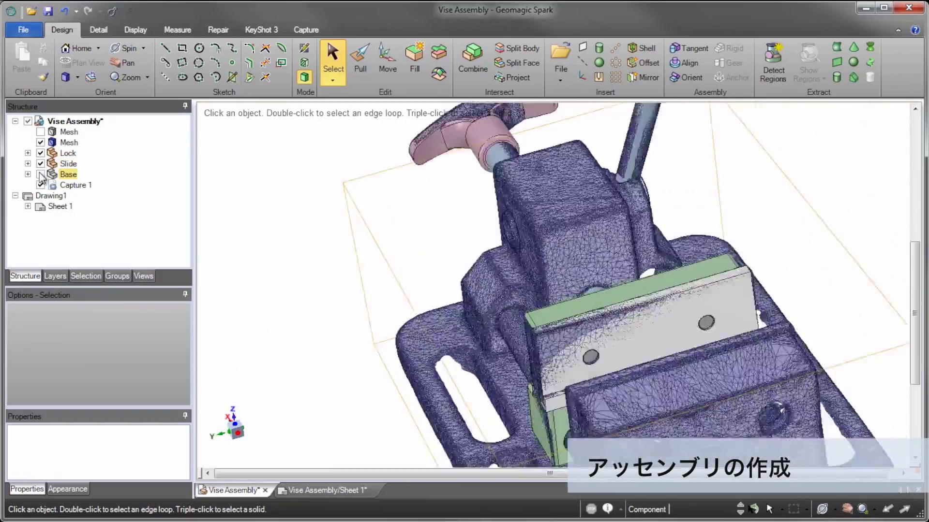
left_click(40, 175)
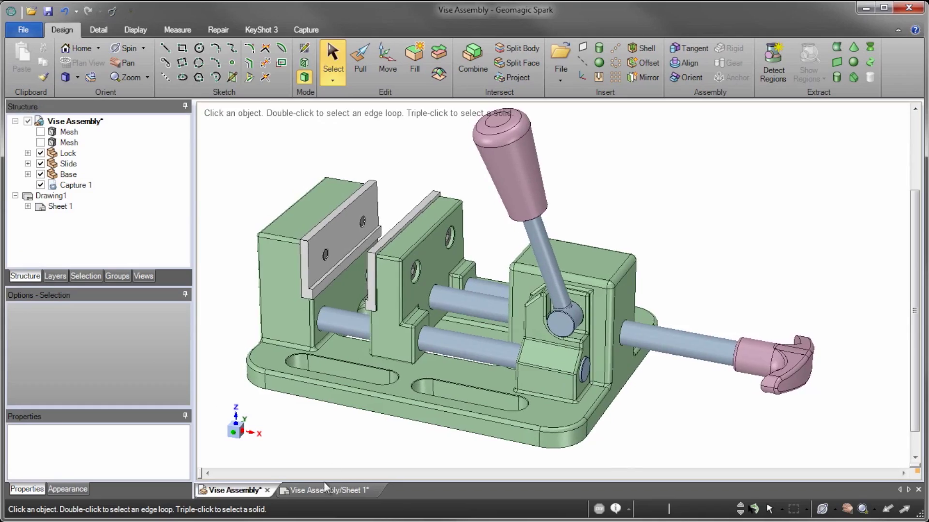
left_click(327, 491)
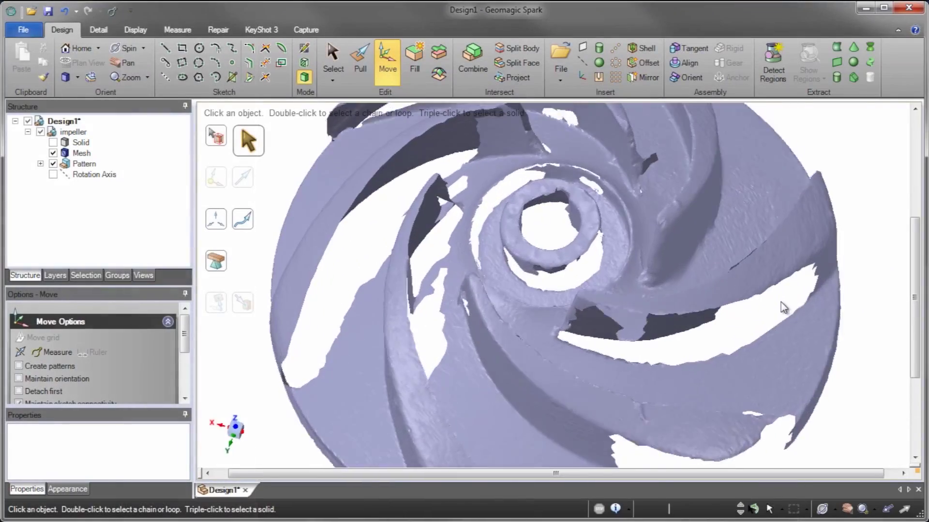
- View the gear scan from the isometric angle
key("h")
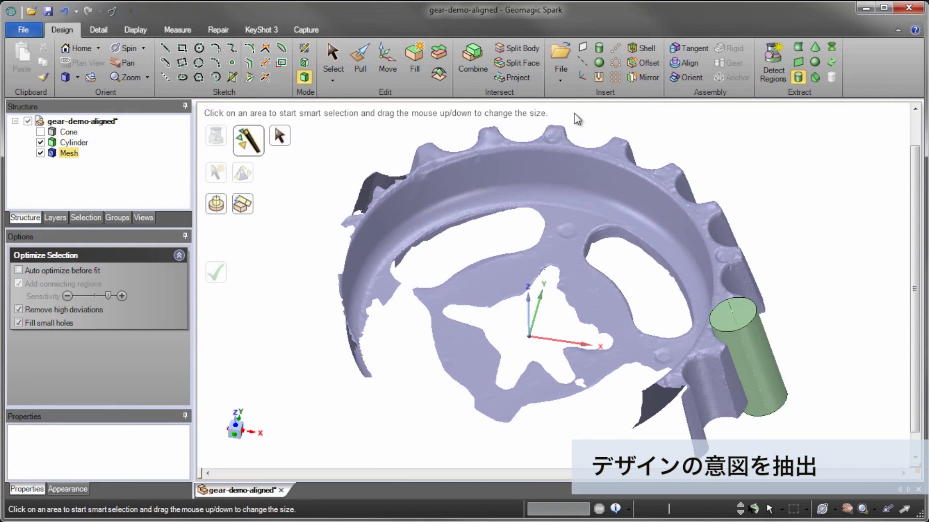
- Circular-pattern the tooth cylinder into 20 copies around the gear
left_click(616, 68)
left_click(747, 356)
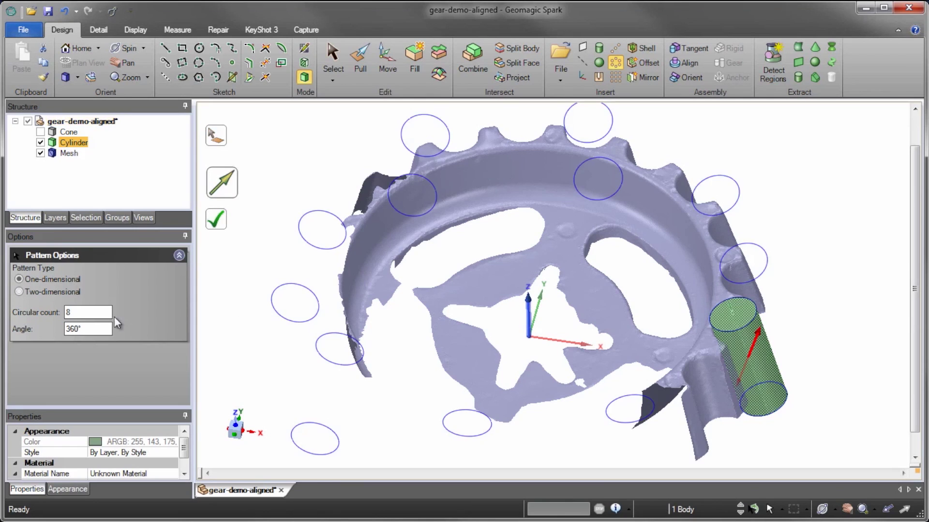
type("20")
key("Return")
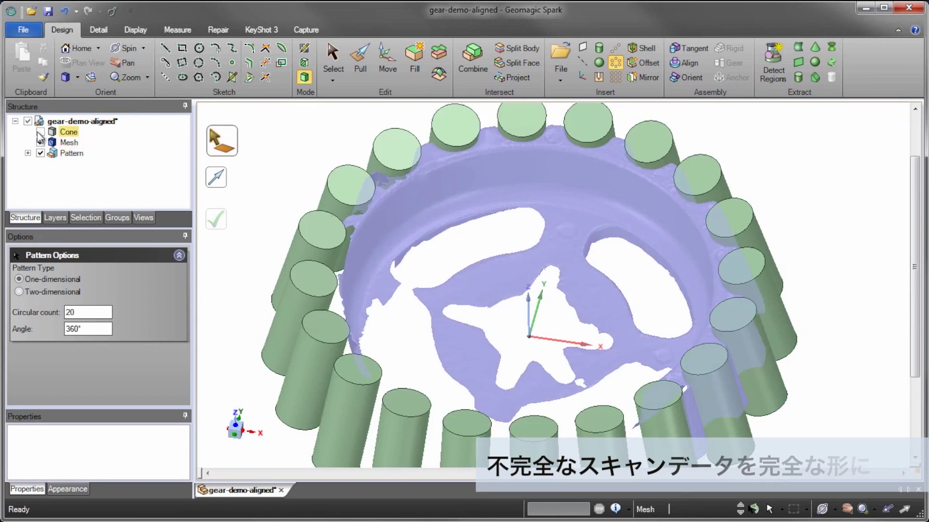
- Subtract the patterned cylinders from the gear rim, then hide the gear body
left_click(483, 71)
left_click(377, 160)
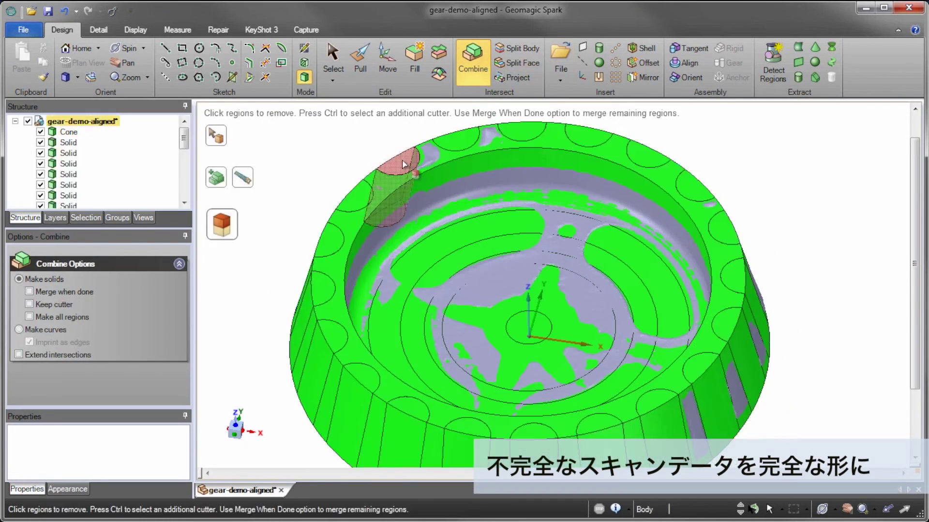
left_click(353, 177)
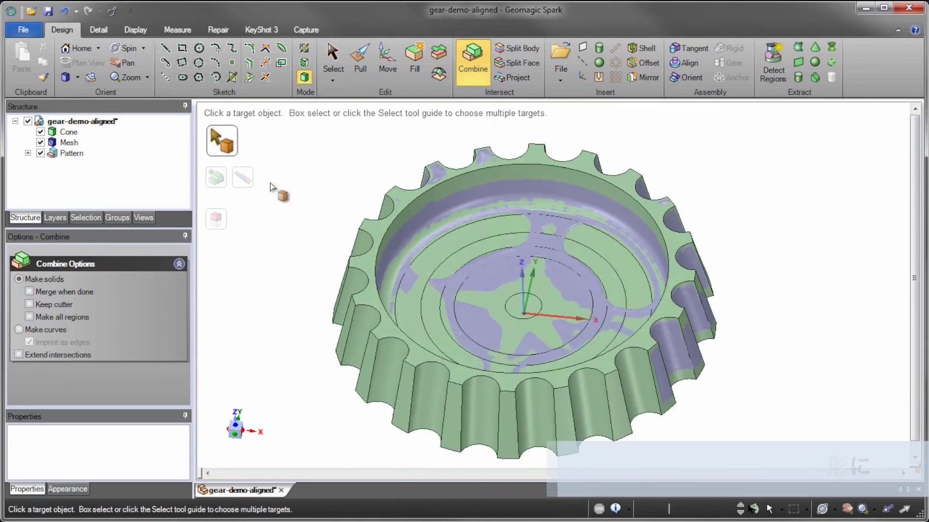
left_click(40, 132)
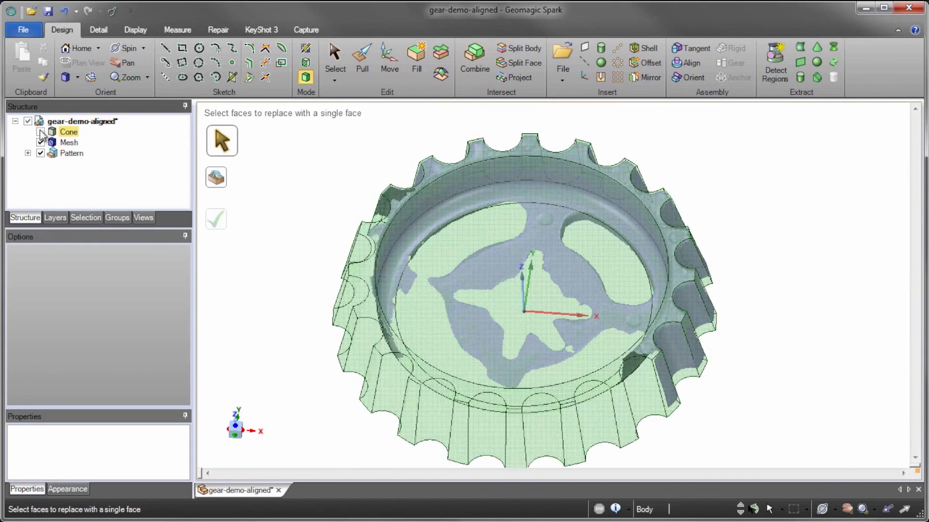
- Show the gear mesh as a cross-section and sketch on its section plane in Plan View
key("x")
scroll(760, 309, "up", 3)
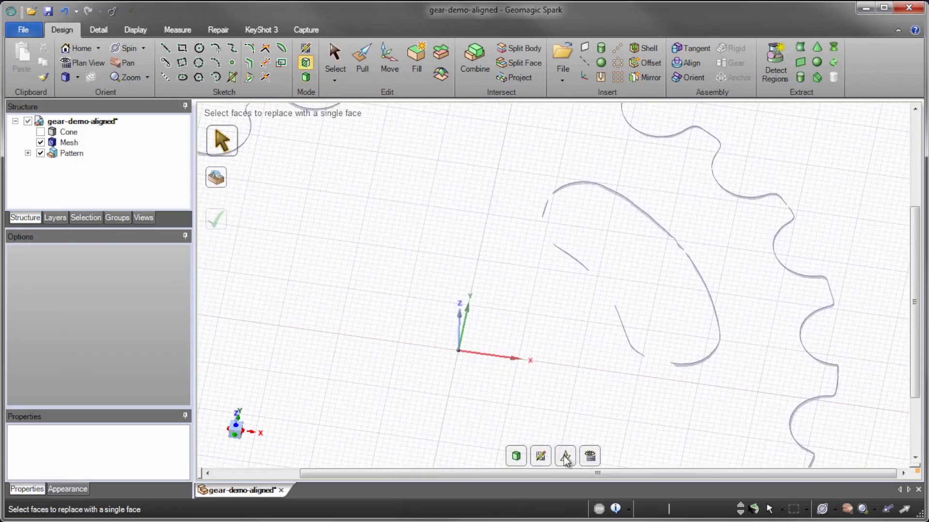
key("m")
left_click(83, 62)
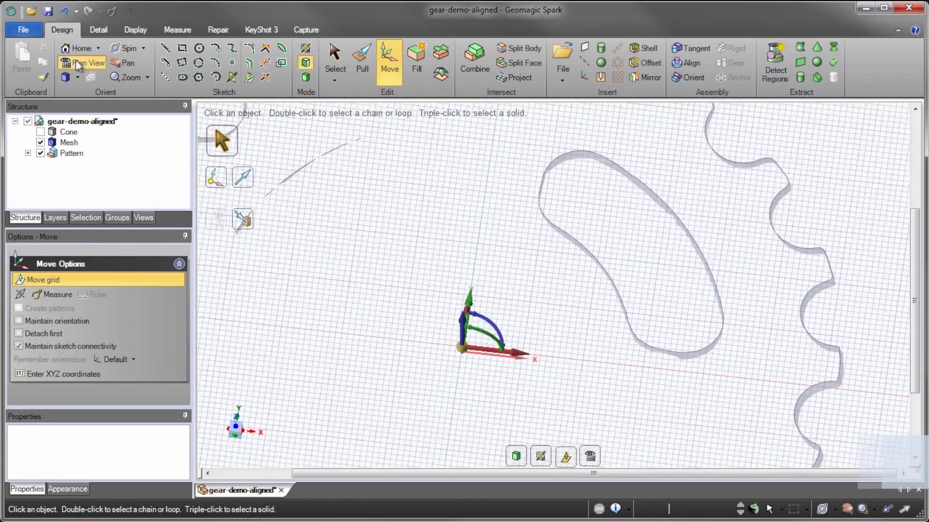
left_click(215, 62)
scroll(429, 434, "up", 2)
- Sketch concentric inner and outer arcs from the origin along the slot's curved edges
left_click(436, 433)
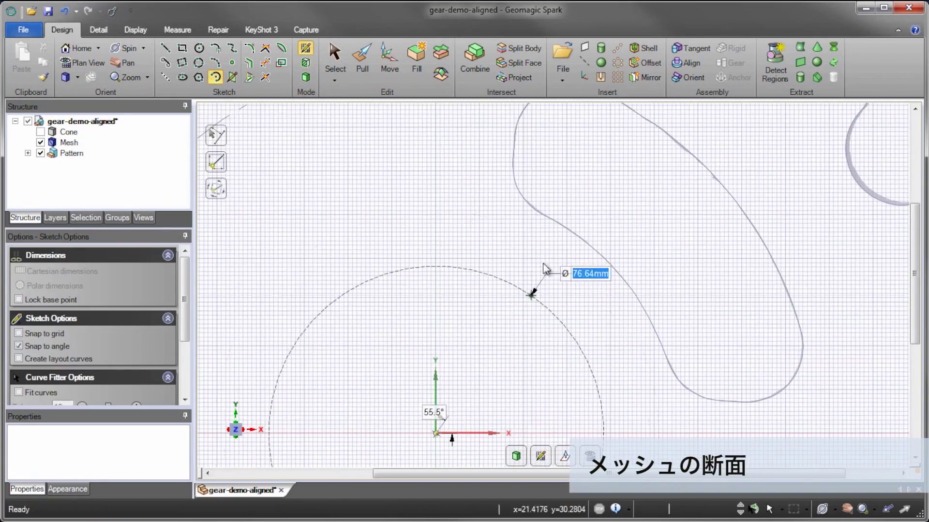
left_click(560, 216)
left_click(668, 365)
left_click(439, 435)
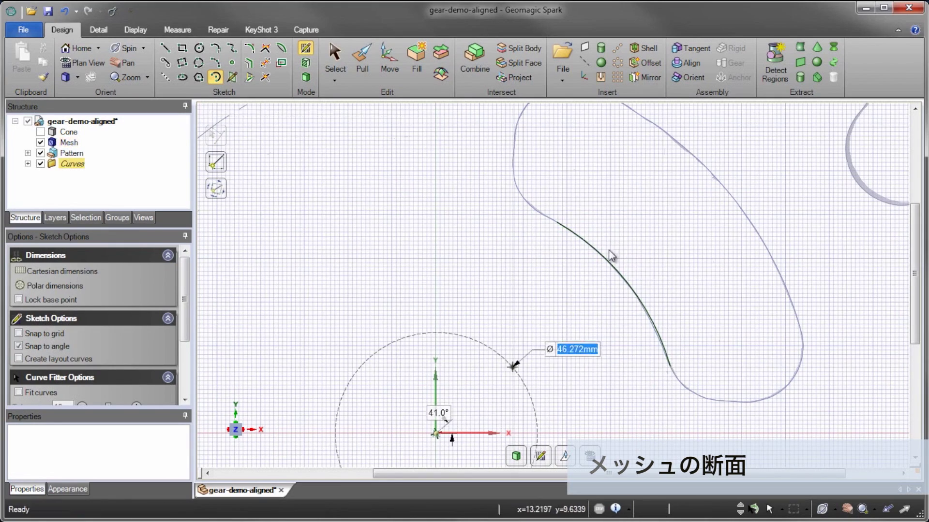
left_click(647, 117)
left_click(804, 314)
scroll(722, 301, "down", 1)
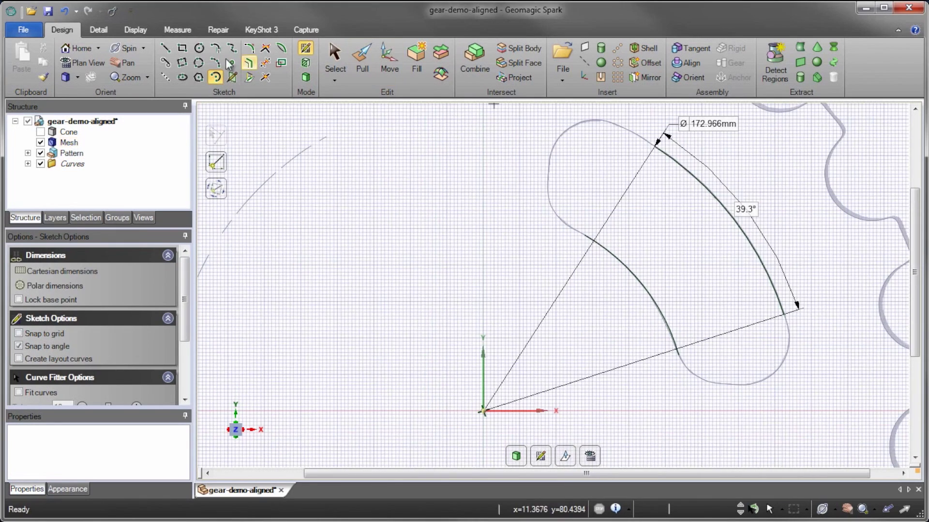
- Close the slot ends with trimmed corners and round the upper-left corner
key("l")
scroll(549, 169, "up", 2)
scroll(547, 200, "down", 2)
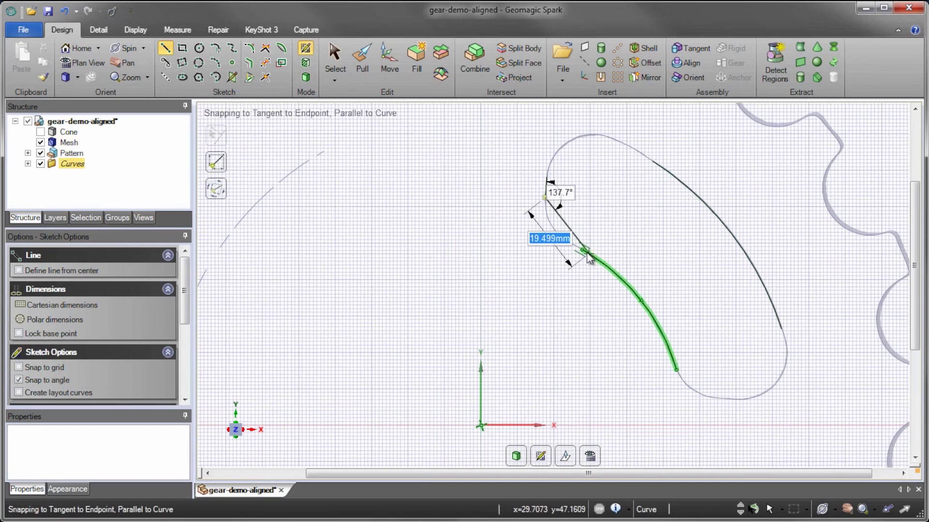
key("Escape")
key("c")
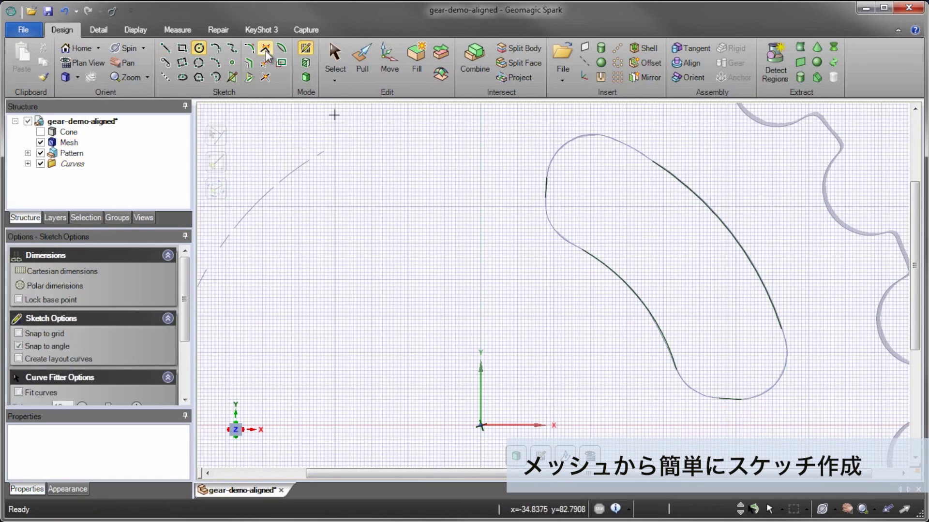
left_click(265, 50)
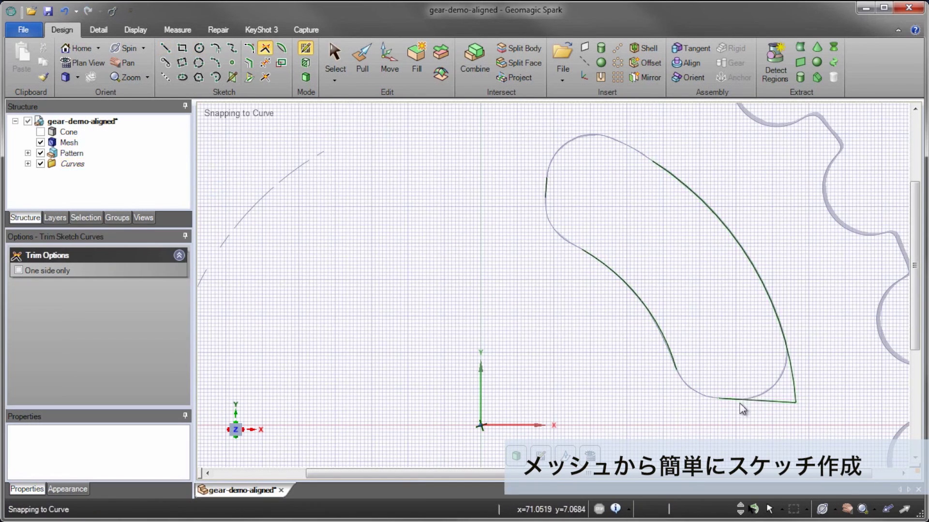
left_click(676, 371)
left_click(545, 201)
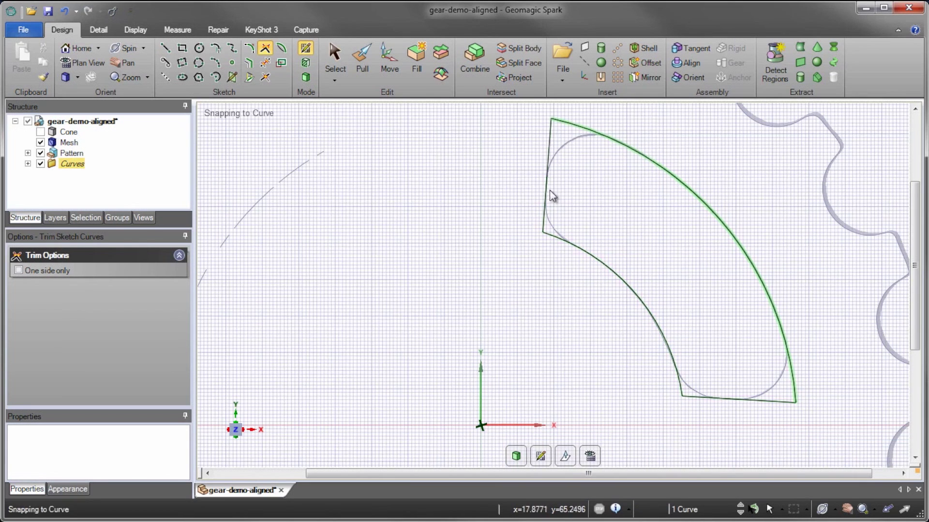
left_click(249, 47)
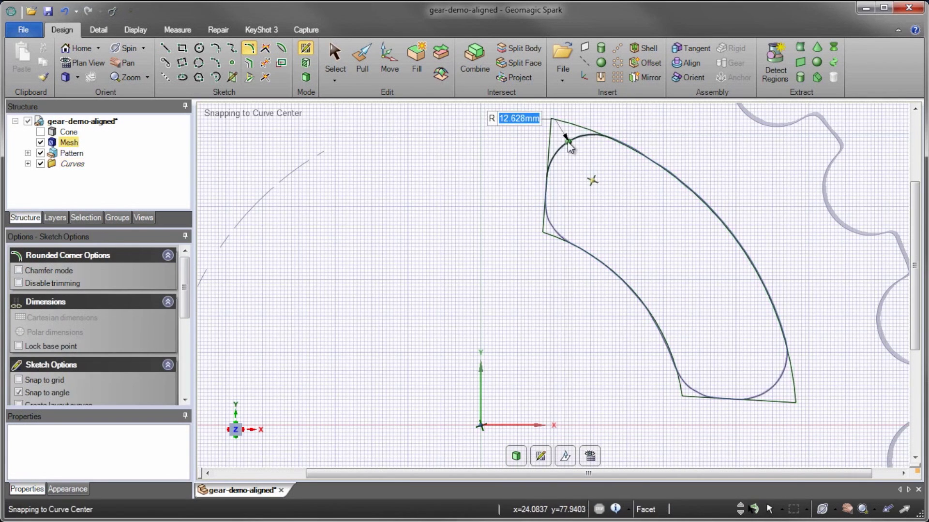
left_click(569, 145)
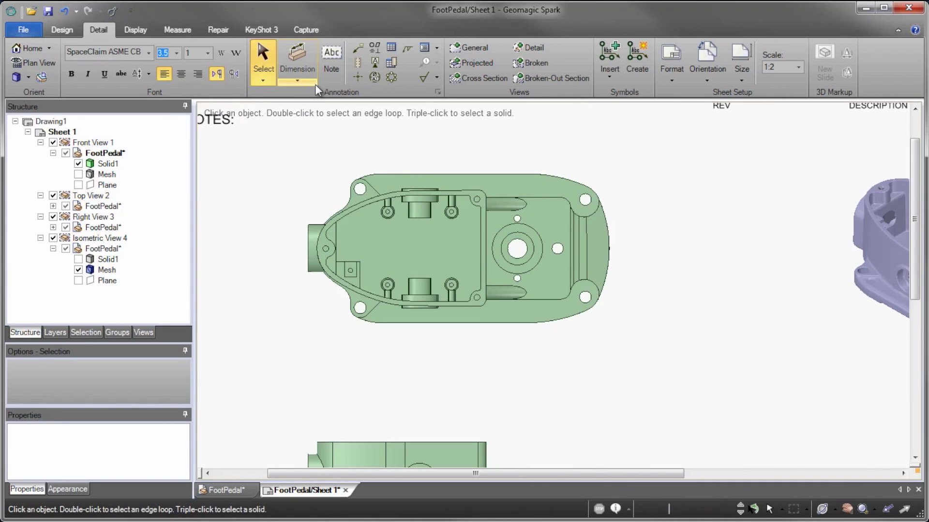
- Dimension the top view with the 111.04mm overall length and Ø8.77mm hole diameter
left_click(313, 77)
left_click(223, 301)
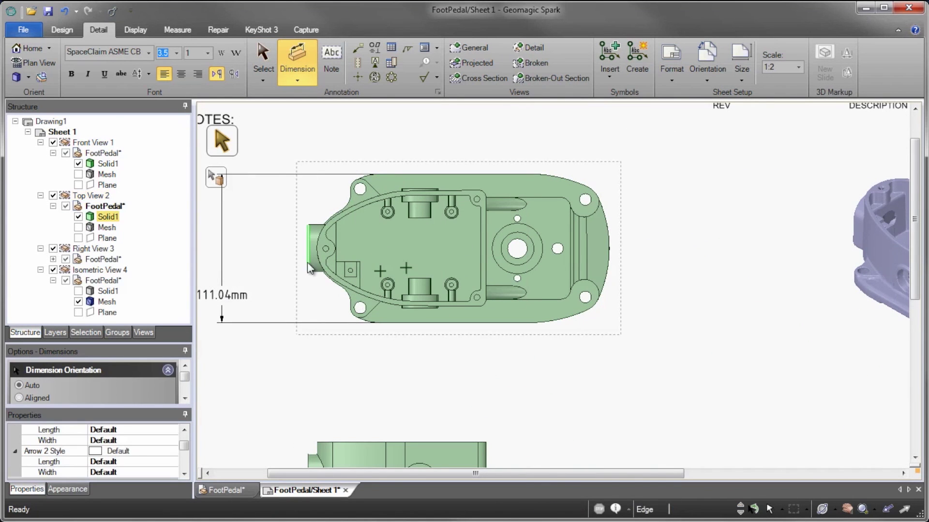
left_click(584, 308)
left_click(620, 320)
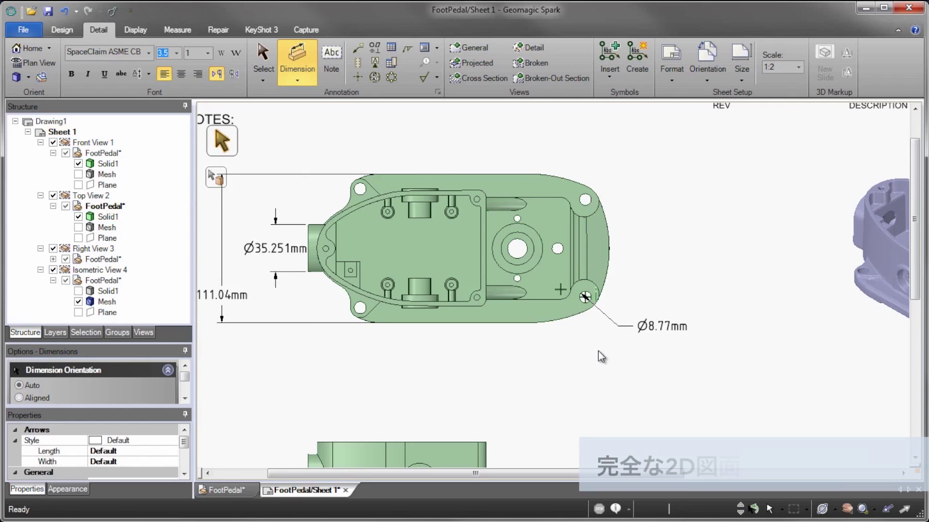
- Add Detail A at 1:1, then start a cross-section from the right view
left_click(534, 48)
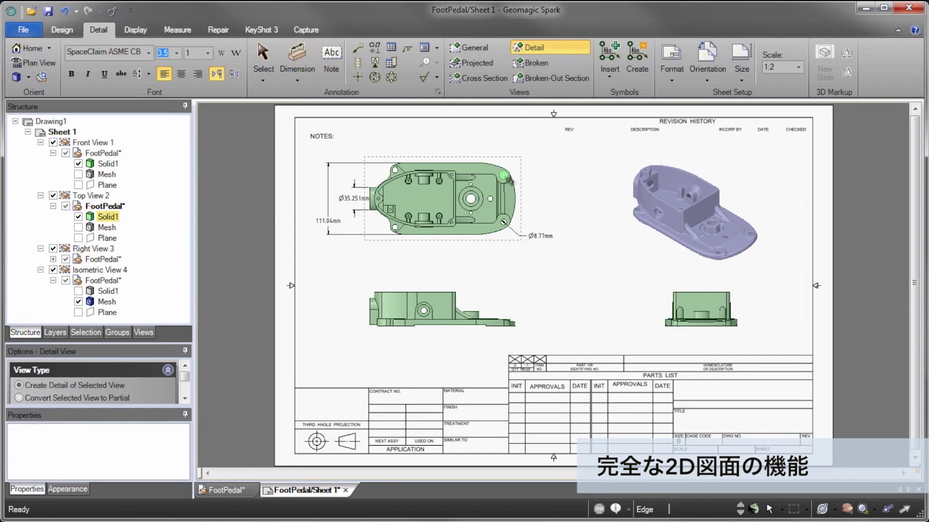
left_click(526, 193)
left_click(263, 69)
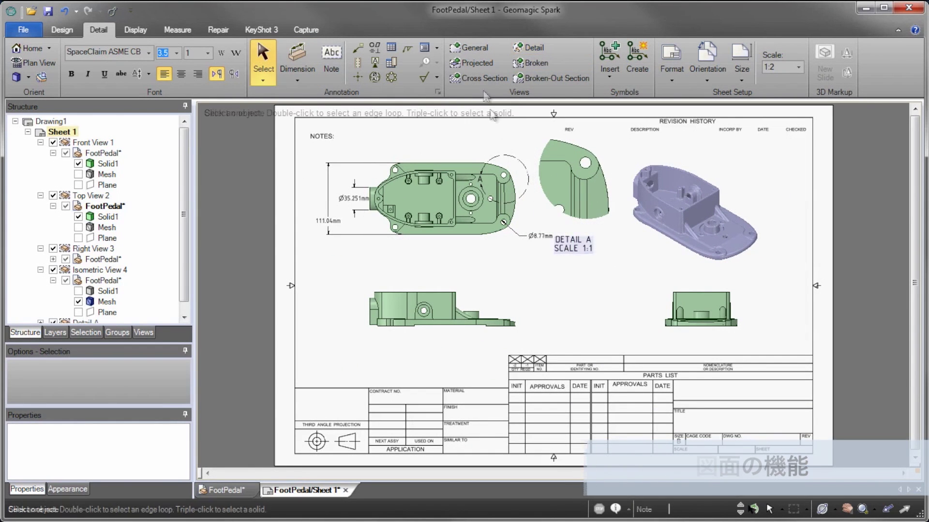
left_click(479, 77)
left_click(702, 309)
- Place the cut line, then dimension Section A-A: 50.557mm, 29.79mm, 8.069mm, Ø15.353mm
left_click(445, 310)
scroll(652, 308, "up", 5)
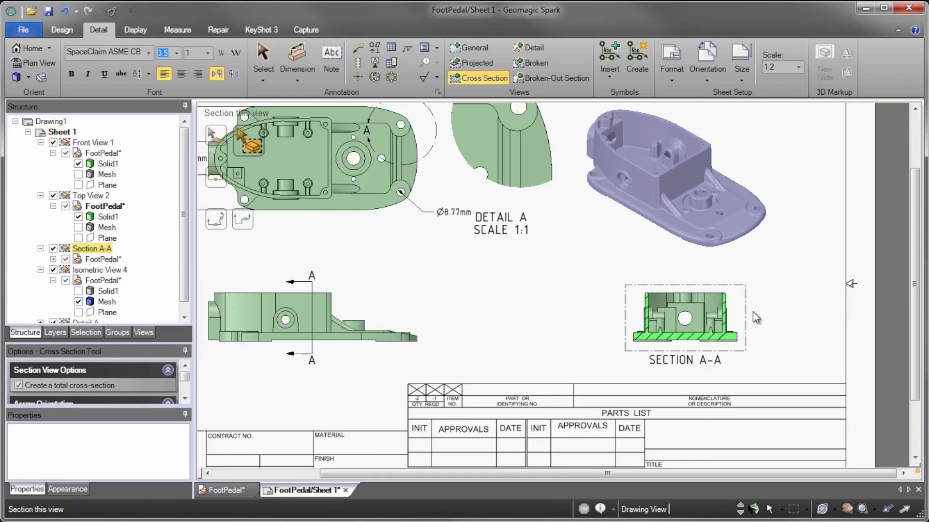
left_click(299, 80)
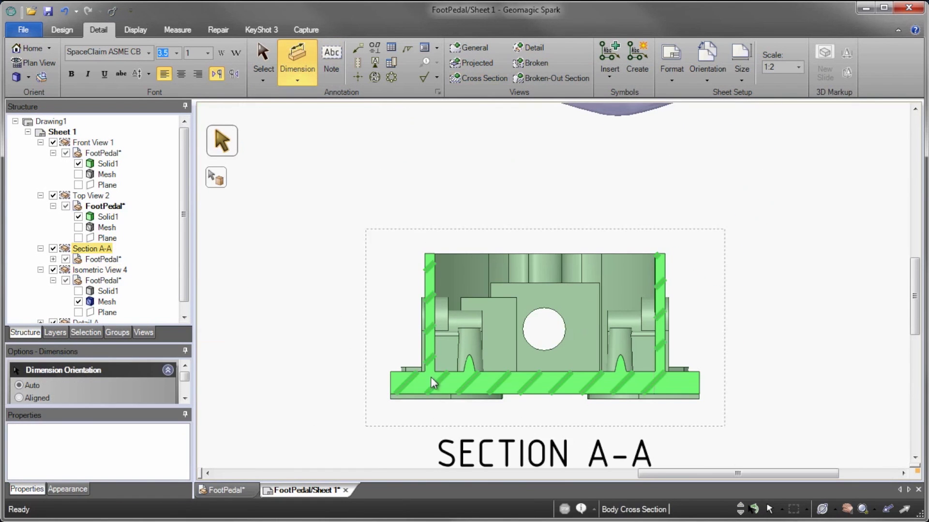
left_click(301, 327)
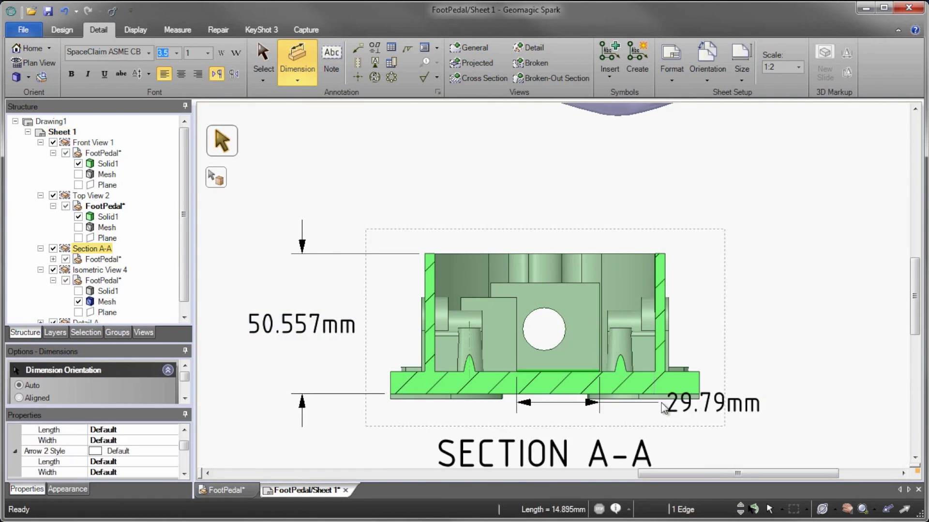
left_click(643, 427)
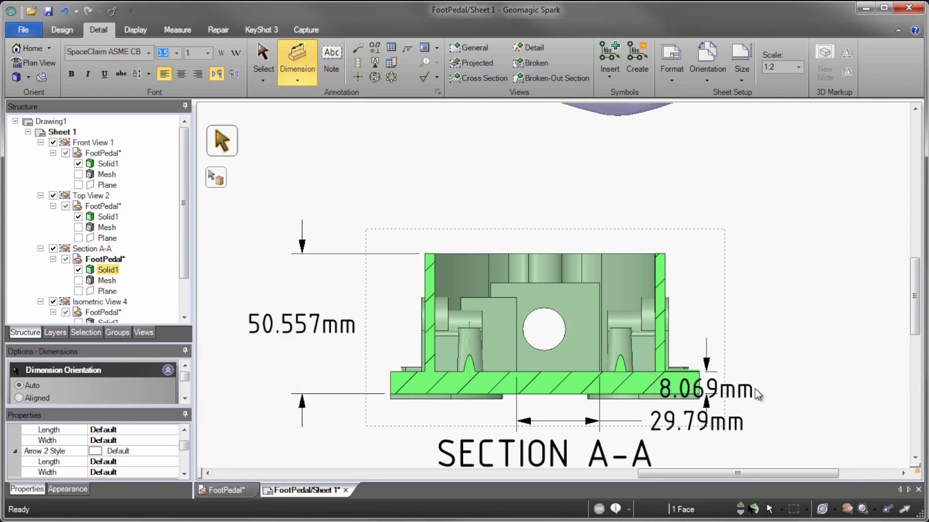
left_click(744, 327)
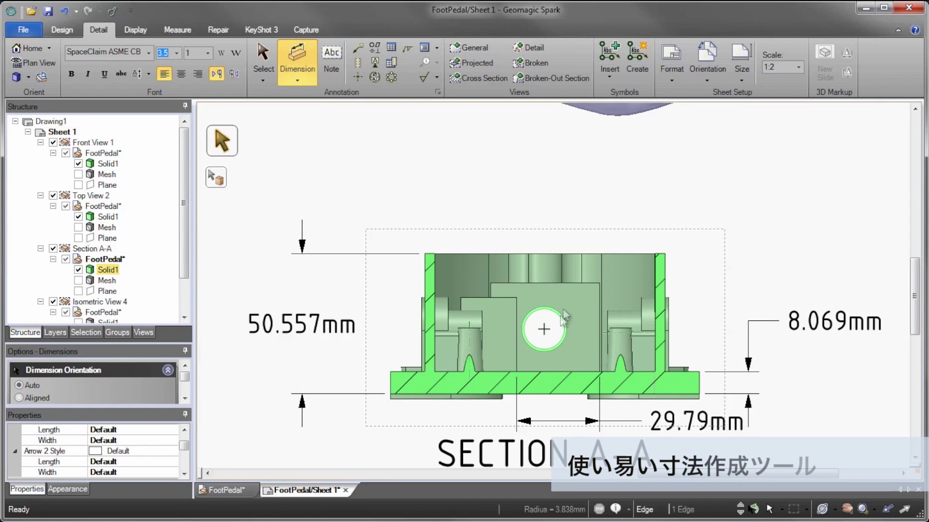
left_click(617, 208)
key("z")
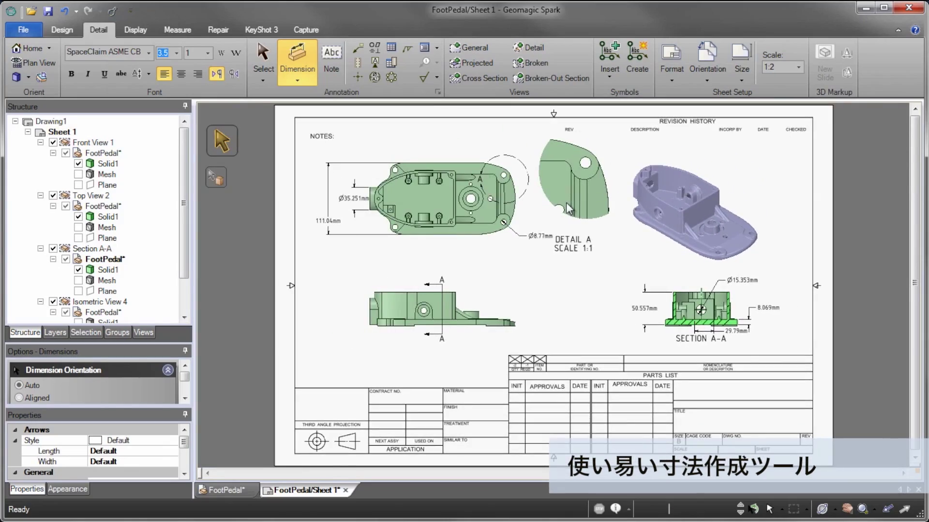